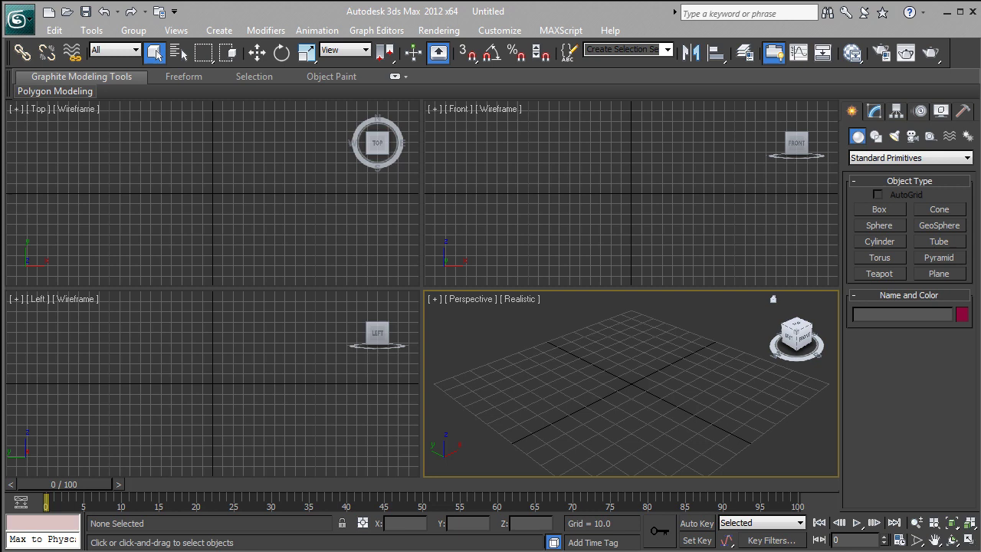
Create a cylinder at the grid centre in the Perspective view, about 9.8 in radius and 41 in height.
left_click(875, 244)
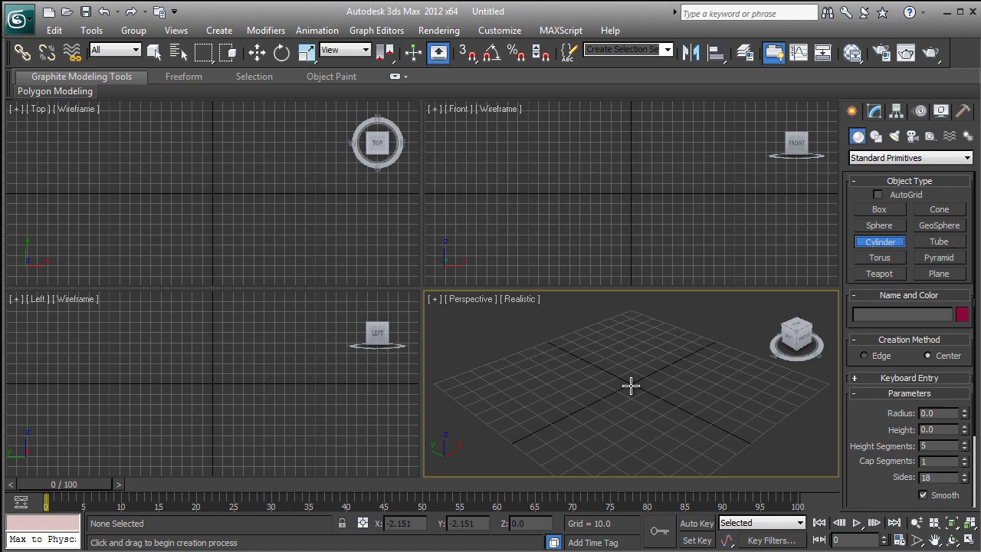
left_click_drag(633, 383, 638, 392)
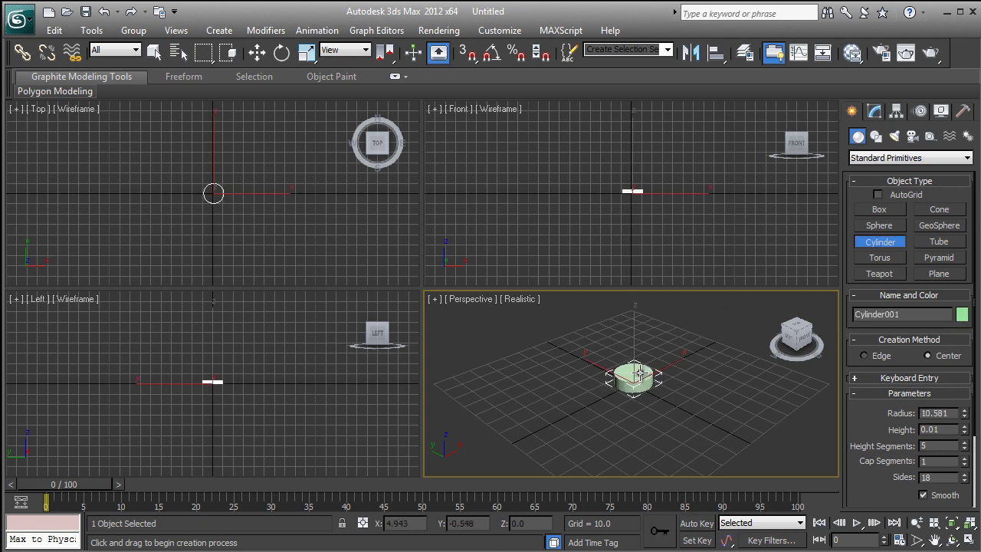
left_click(671, 344)
Rotate the cylinder -90 degrees about the Y axis with angle snap so it lies along the X axis.
key("e")
left_click(491, 52)
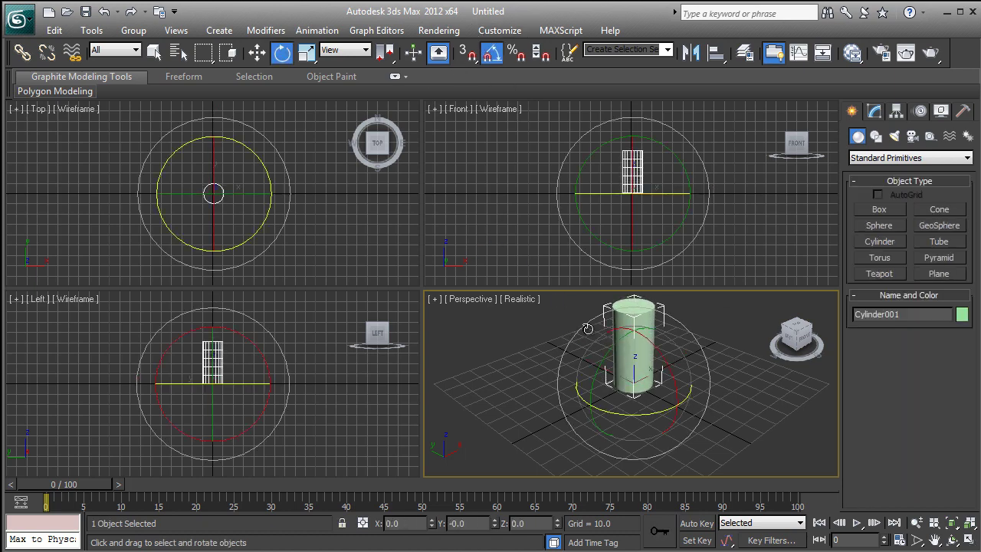
left_click_drag(609, 340, 582, 398)
Set the cylinder's number of sides to 8.
left_click(873, 111)
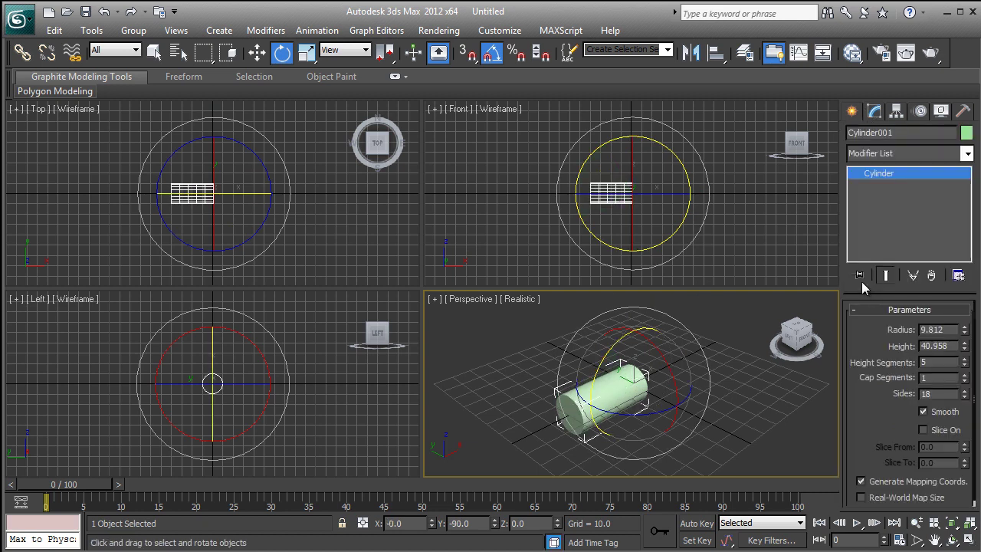
double_click(939, 393)
type("8")
key("Return")
Add an Edit Poly modifier to the cylinder.
left_click(888, 155)
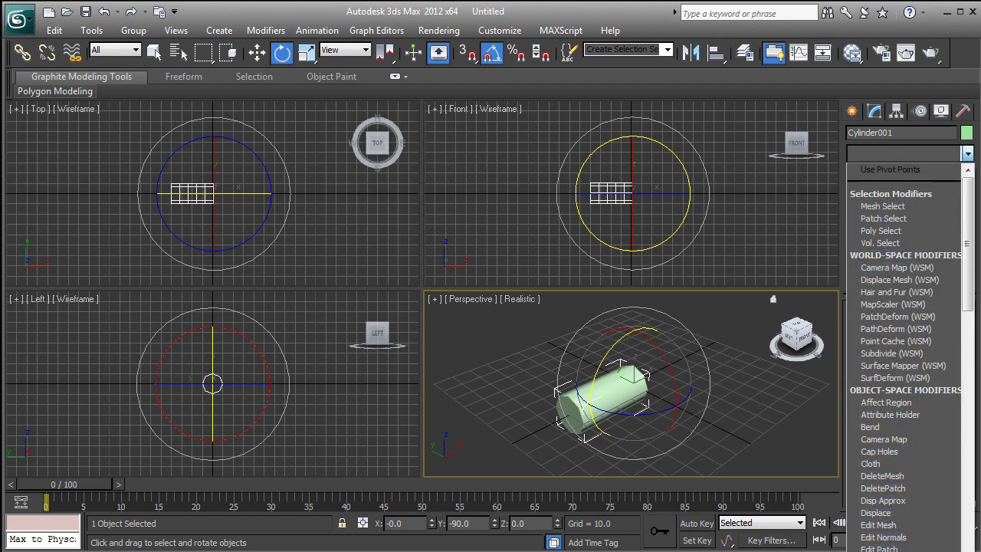
left_click(878, 550)
mouse_move(668, 343)
middle_mouse_down("alt")
mouse_move(726, 376)
mouse_move(674, 354)
middle_mouse_up("alt")
Scale down the ring of vertices at the cylinder's +X end in the Front view to narrow that tip.
left_click(870, 173)
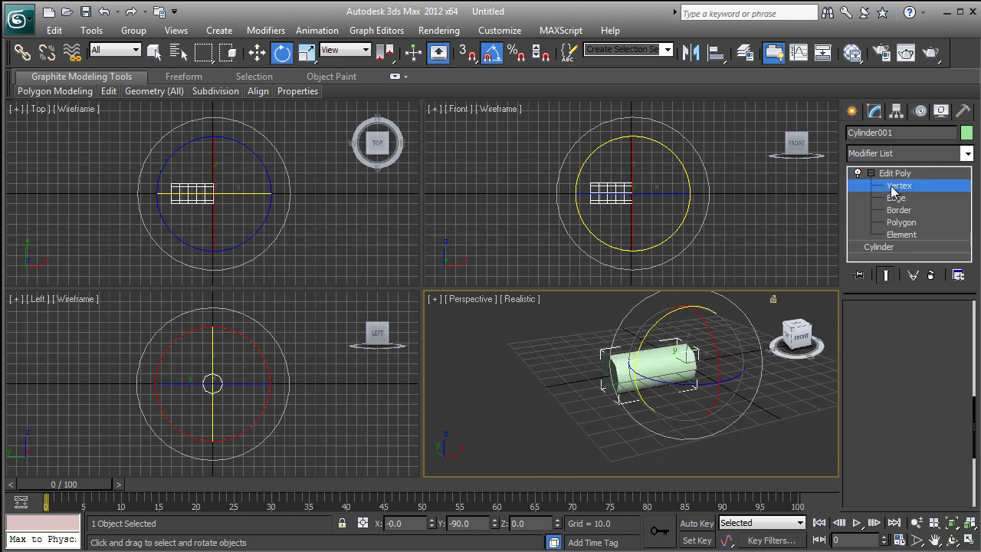
left_click(898, 185)
middle_click_drag(627, 216, 598, 201)
scroll(598, 200, "up", 5)
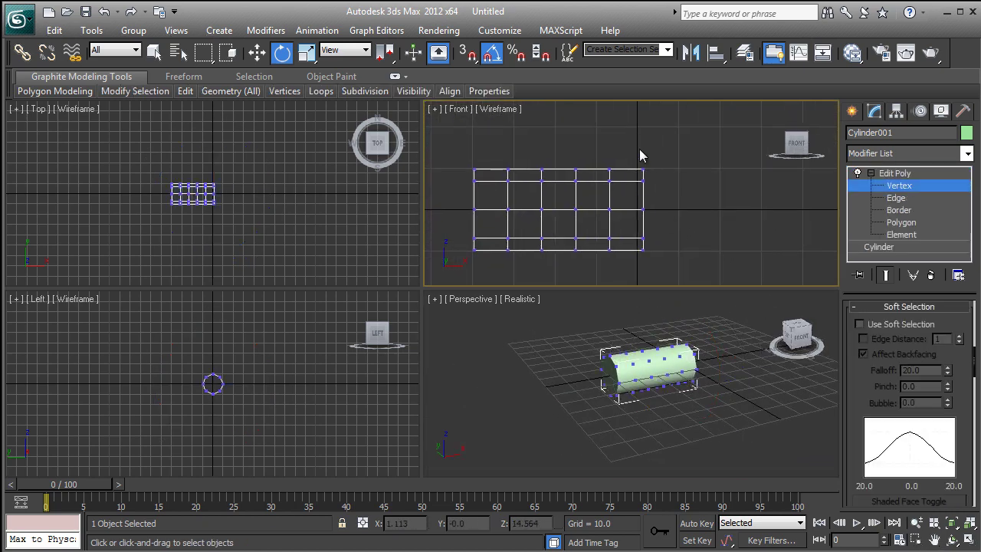
left_click_drag(641, 153, 678, 273)
key("r")
left_click_drag(646, 193, 629, 268)
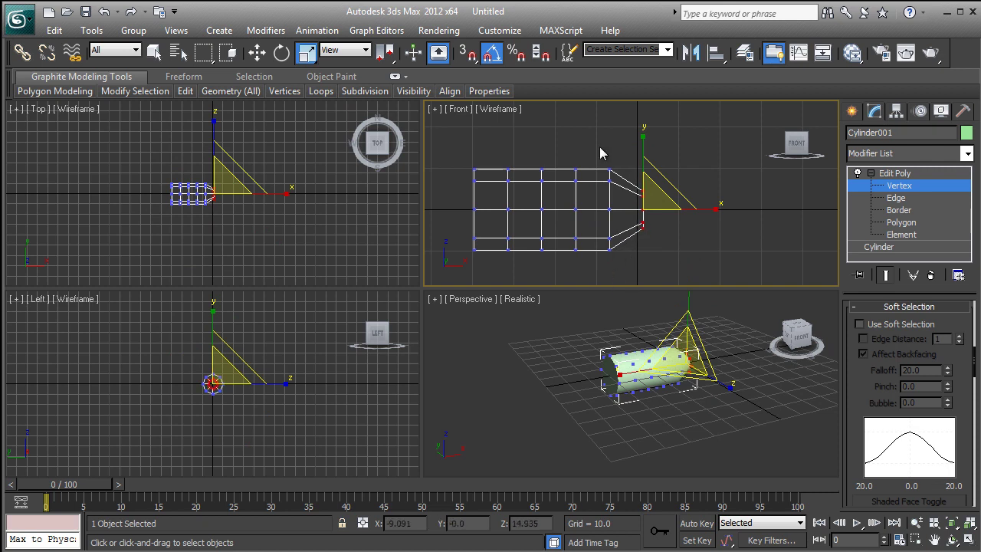
Scale down the three vertex rings behind the narrow tip by decreasing amounts to form a gradual taper.
left_click_drag(600, 153, 624, 274)
left_click_drag(625, 205, 597, 253)
left_click_drag(567, 159, 591, 268)
left_click_drag(576, 232, 576, 239)
left_click_drag(525, 147, 559, 263)
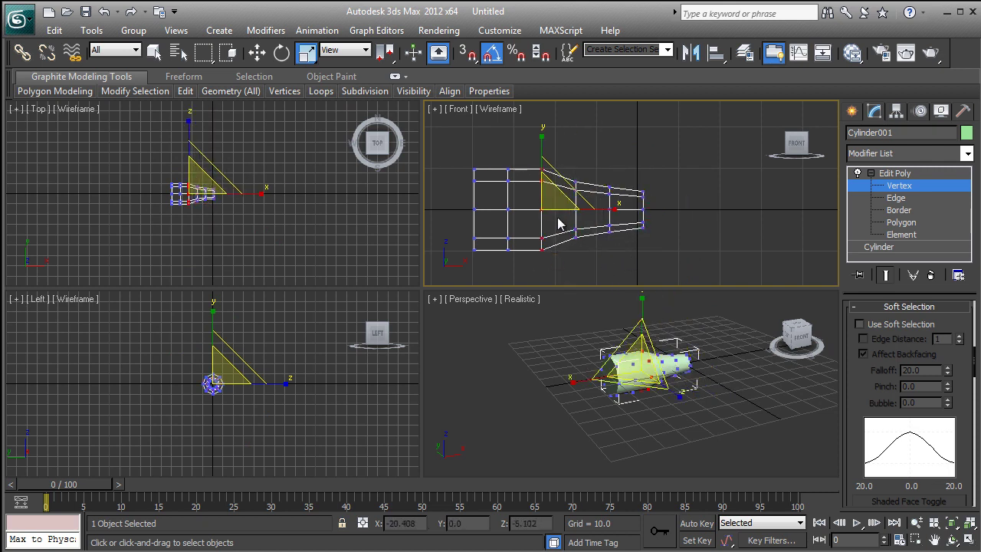
left_click_drag(550, 191, 538, 221)
Scale down the two vertex rings nearest the wide end slightly to even out the body's thickness.
left_click_drag(497, 166, 521, 272)
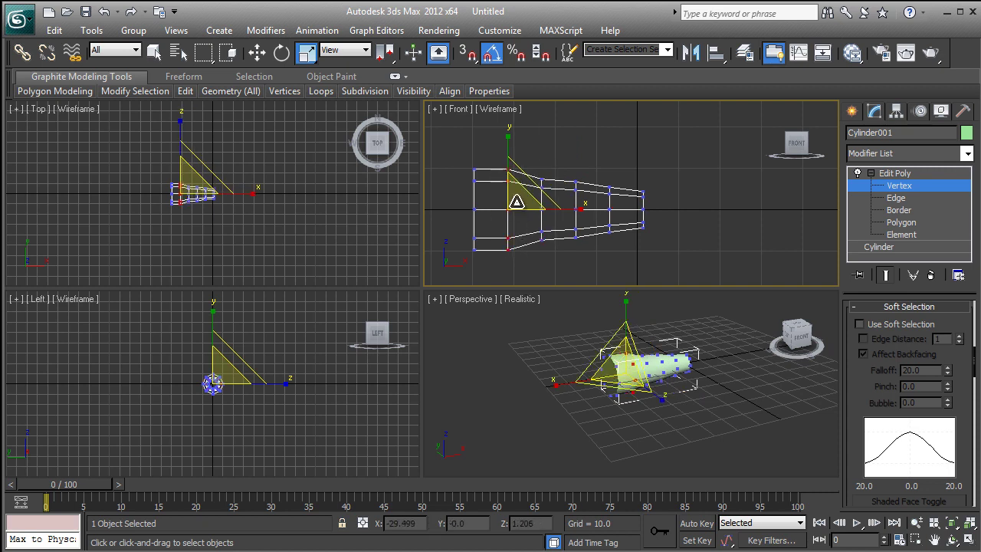
left_click_drag(516, 201, 499, 227)
left_click_drag(450, 154, 481, 256)
left_click_drag(484, 204, 470, 230)
left_click_drag(501, 166, 512, 255)
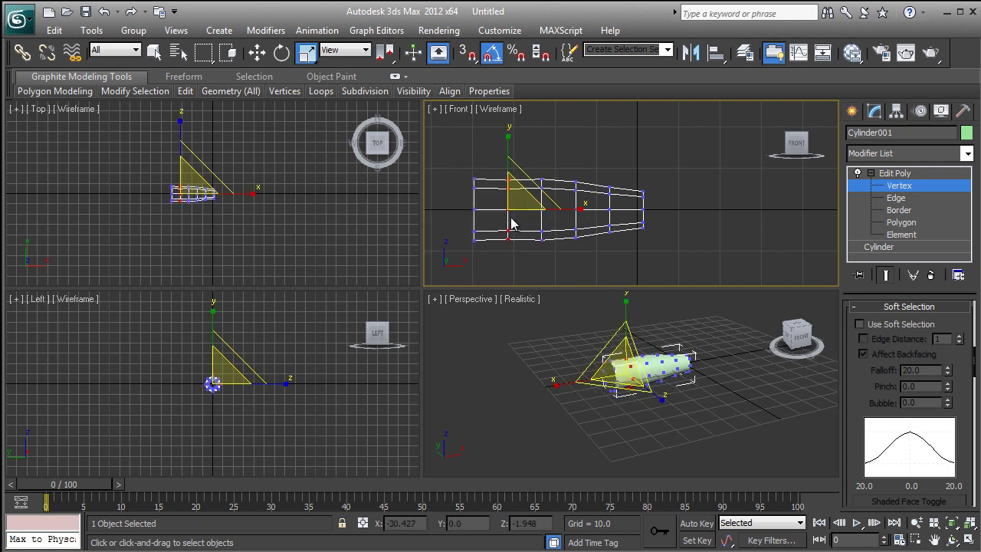
Return to object level and stretch the tapered cylinder along its length to about 176 percent.
left_click(915, 173)
left_click(887, 178)
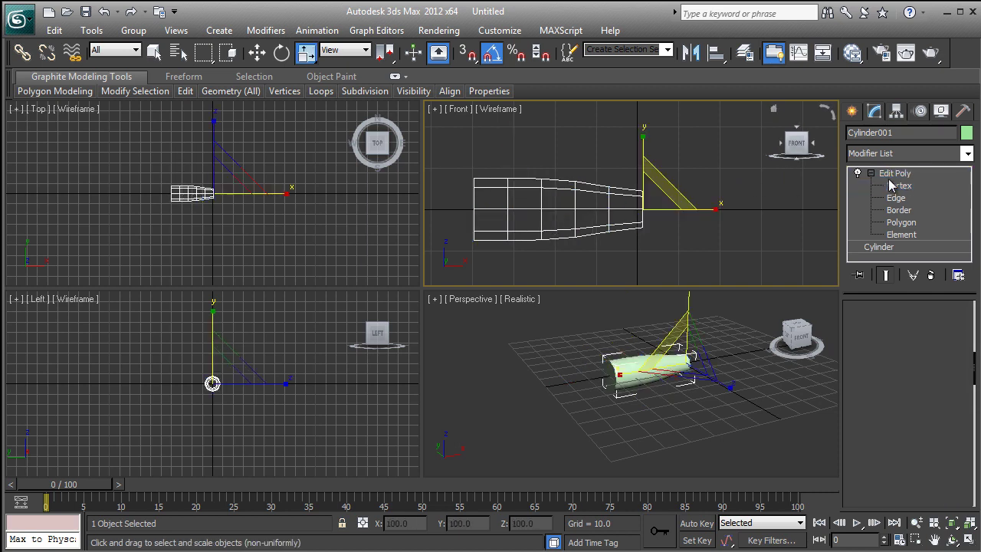
left_click_drag(699, 219, 755, 212)
Centre the pivot on the tapered cylinder with Affect Pivot Only.
left_click(895, 112)
left_click(909, 207)
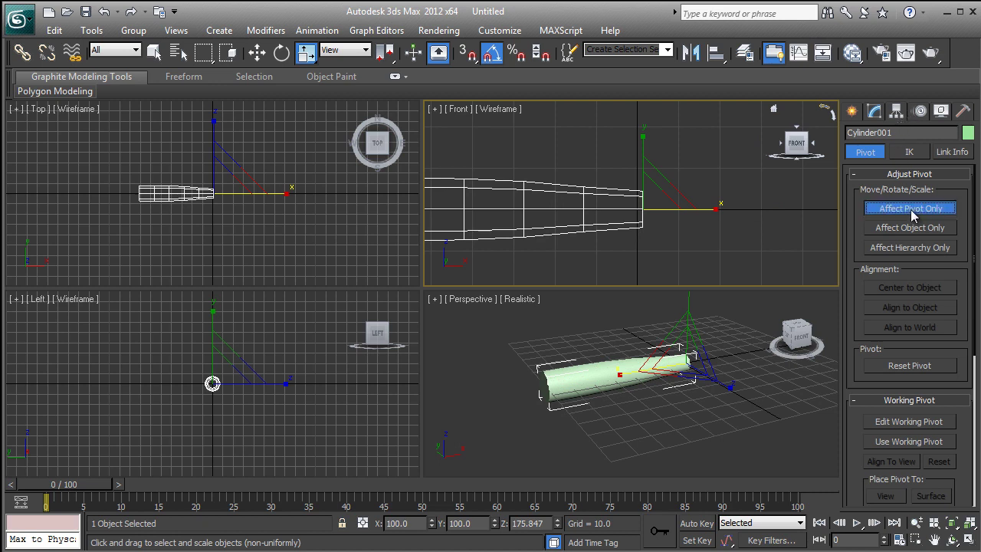
left_click(922, 287)
left_click(908, 208)
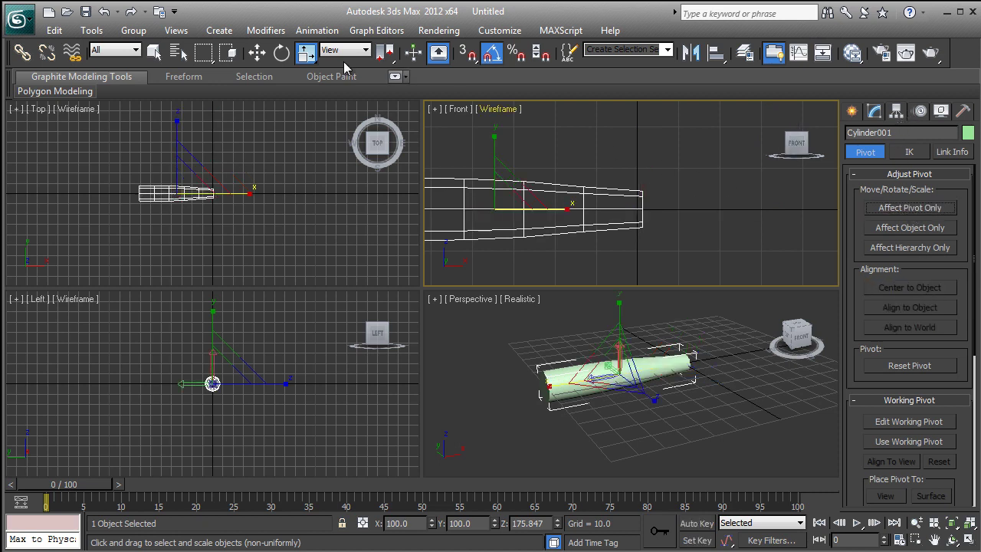
Move the tapered cylinder to the world origin by setting its absolute X, Y and Z positions to 0.
right_click(255, 54)
right_click(456, 253)
right_click(456, 269)
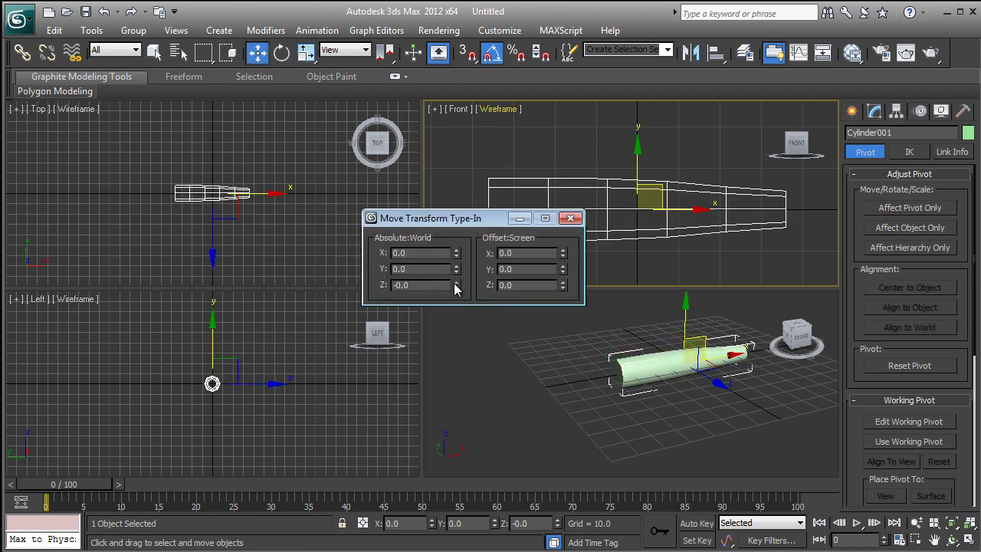
right_click(456, 285)
left_click(570, 219)
Delete the polygon capping the cylinder's wide end and return to the Edit Poly object level.
left_click(562, 306)
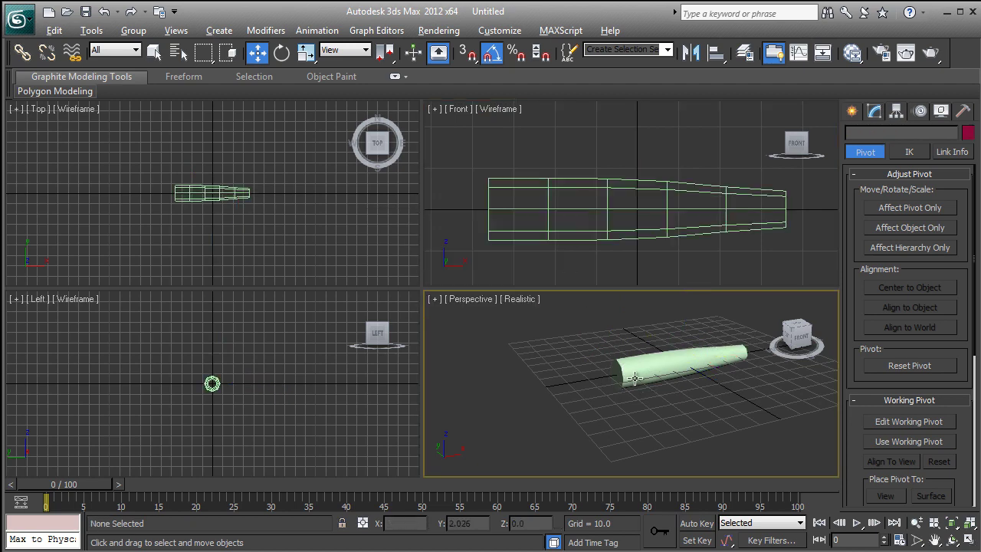
middle_click_drag(631, 376, 667, 362, "alt")
scroll(668, 362, "up", 3)
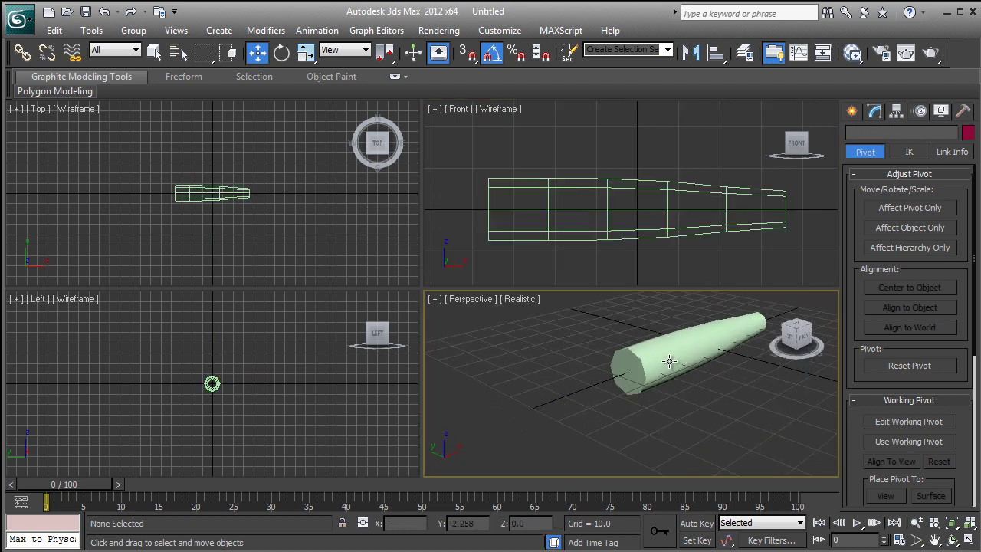
left_click(667, 360)
left_click(874, 110)
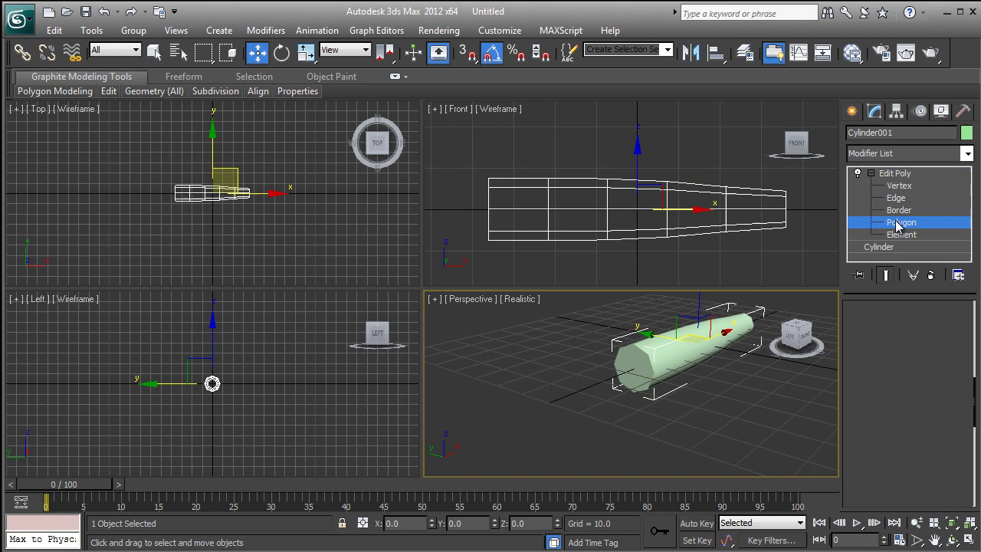
left_click(901, 222)
middle_click_drag(605, 360, 639, 376, "alt")
key("Delete")
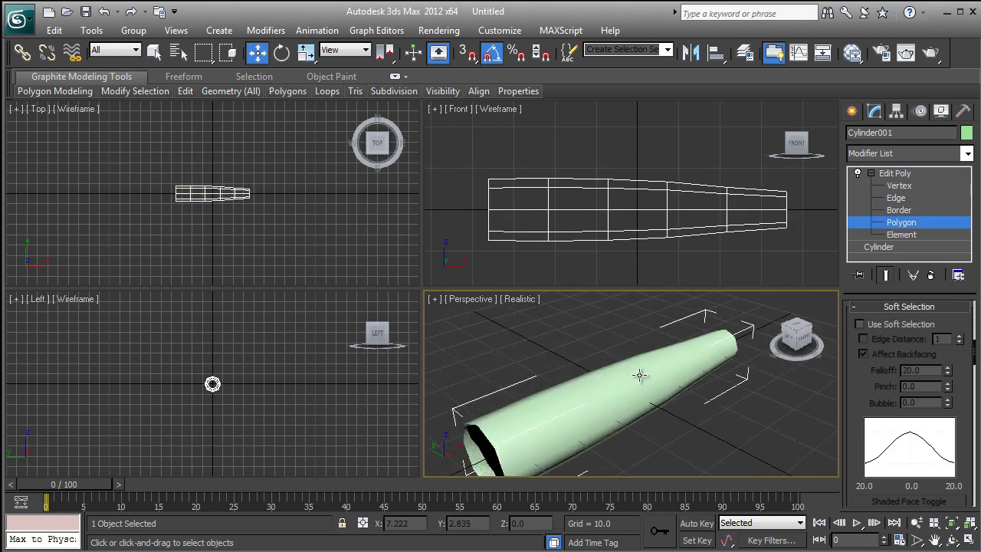
mouse_move(585, 399)
middle_mouse_down("alt")
mouse_move(697, 373)
mouse_move(599, 371)
mouse_move(609, 368)
mouse_move(590, 382)
middle_mouse_up("alt")
left_click(892, 174)
scroll(589, 382, "down", 5)
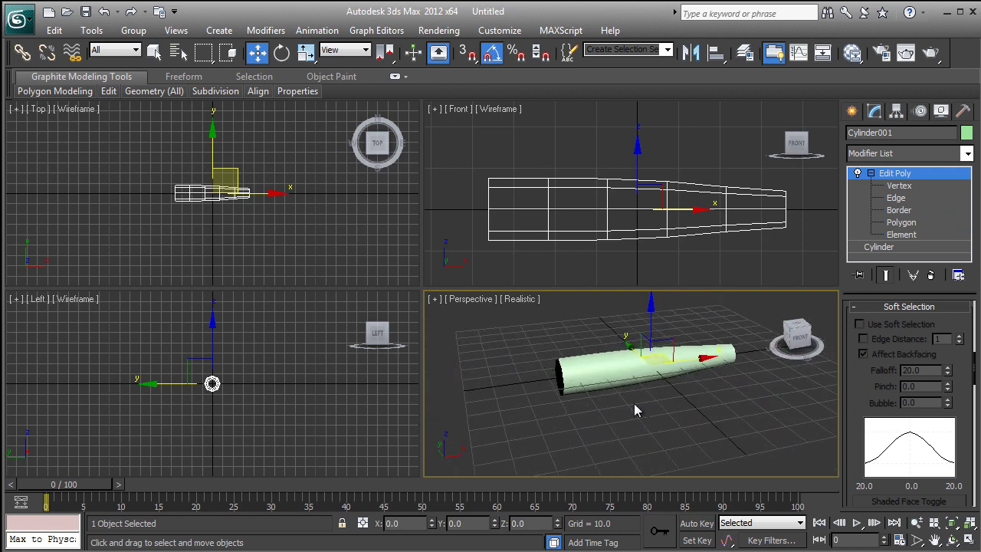
Open the Slate Material Editor and add a Standard material, leaving free space beside its input sockets.
left_click(850, 52)
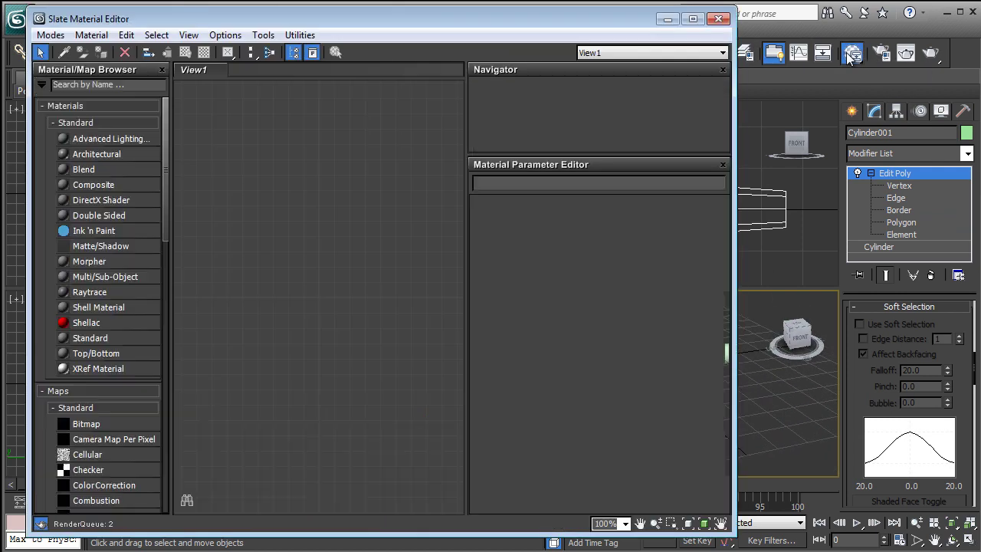
left_click_drag(447, 27, 680, 10)
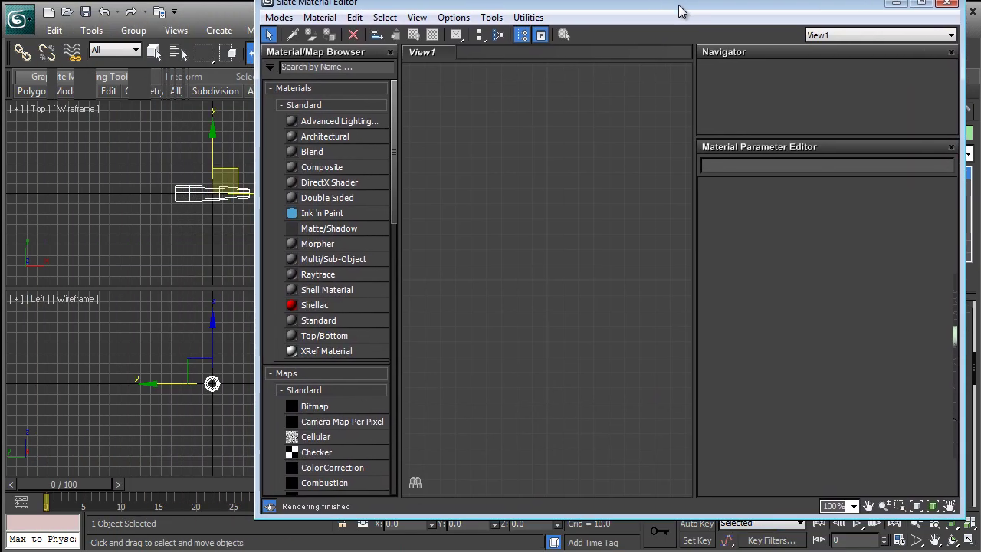
right_click(539, 159)
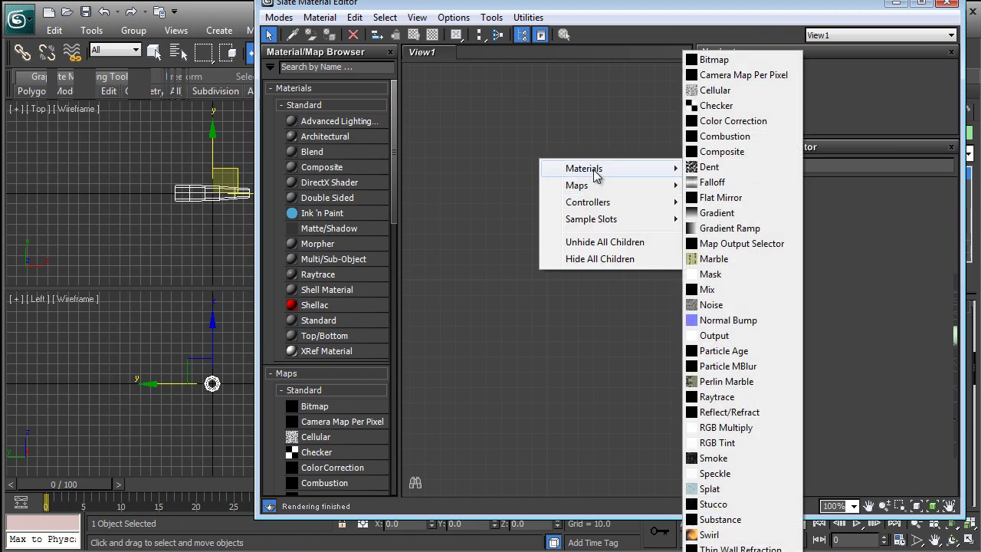
mouse_move(596, 173)
left_click(724, 366)
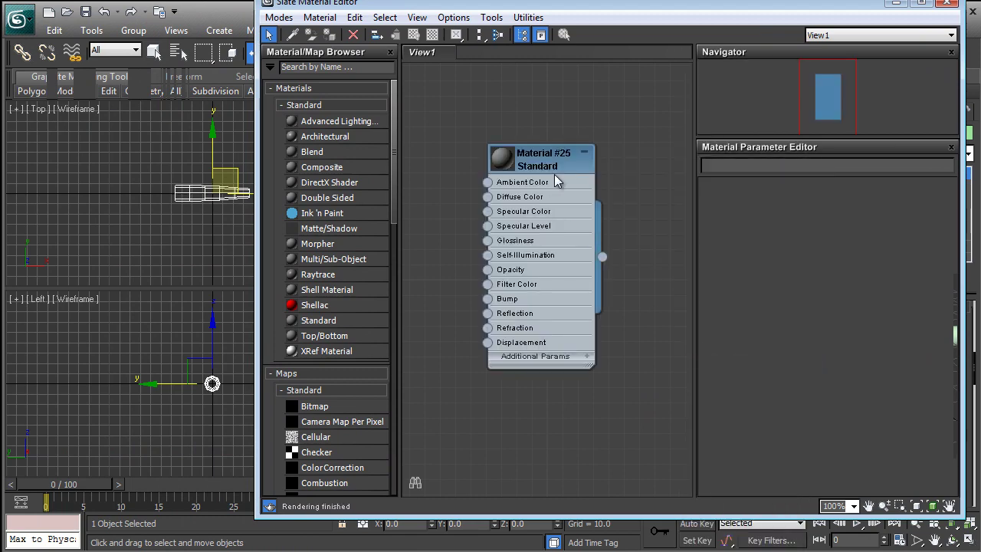
left_click_drag(554, 174, 614, 174)
middle_click_drag(487, 212, 568, 212)
middle_click_drag(661, 189, 647, 187)
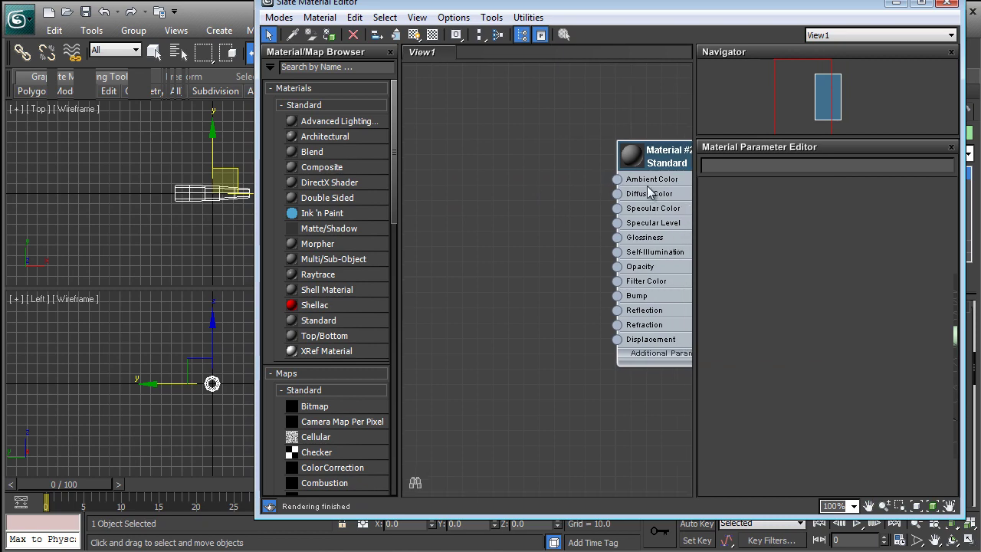
Add a Gradient Ramp map and wire it to the material's Diffuse Color.
right_click(663, 205)
mouse_move(591, 232)
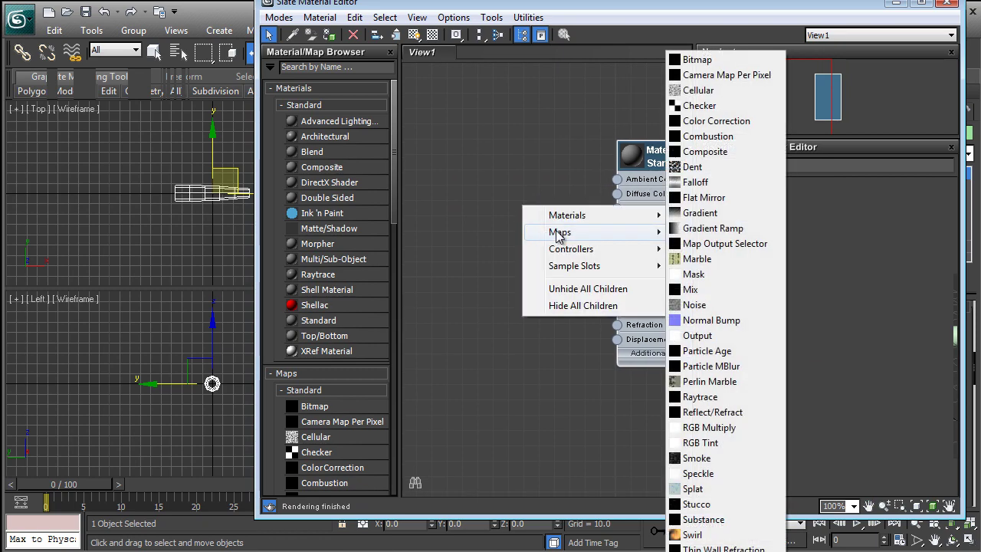
left_click(729, 233)
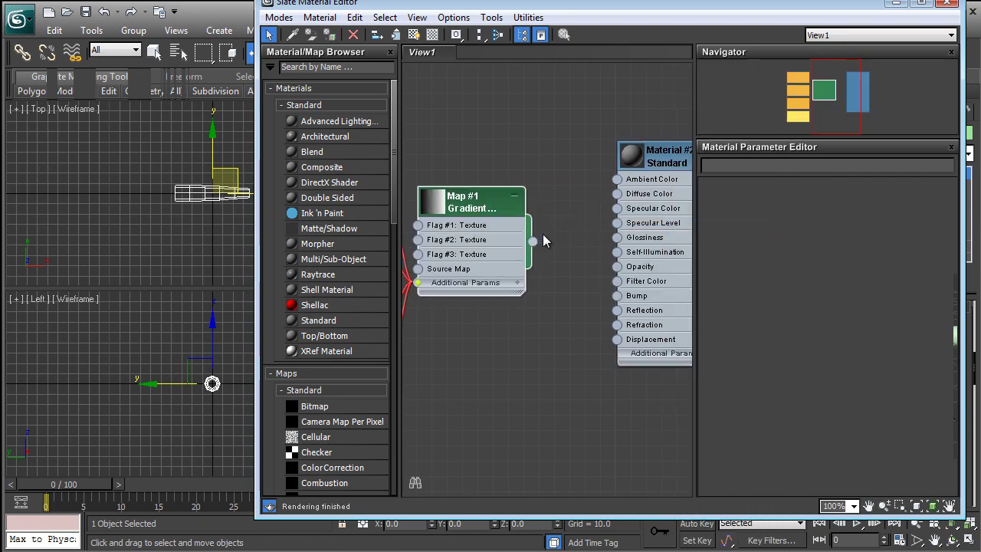
left_click_drag(457, 212, 473, 196)
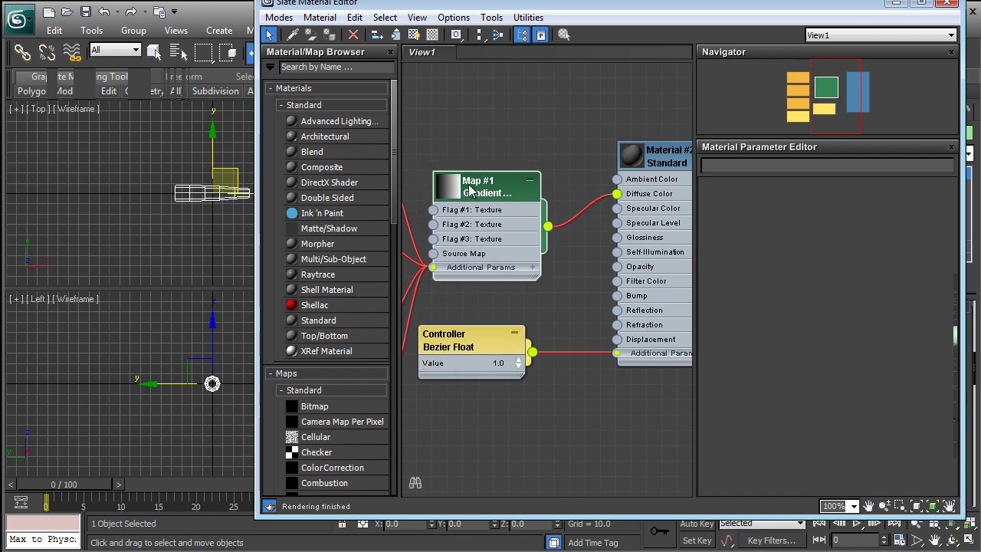
Show the Gradient Ramp's parameters and move the material editor aside so the cylinder is in view.
double_click(472, 197)
left_click_drag(654, 158, 652, 158)
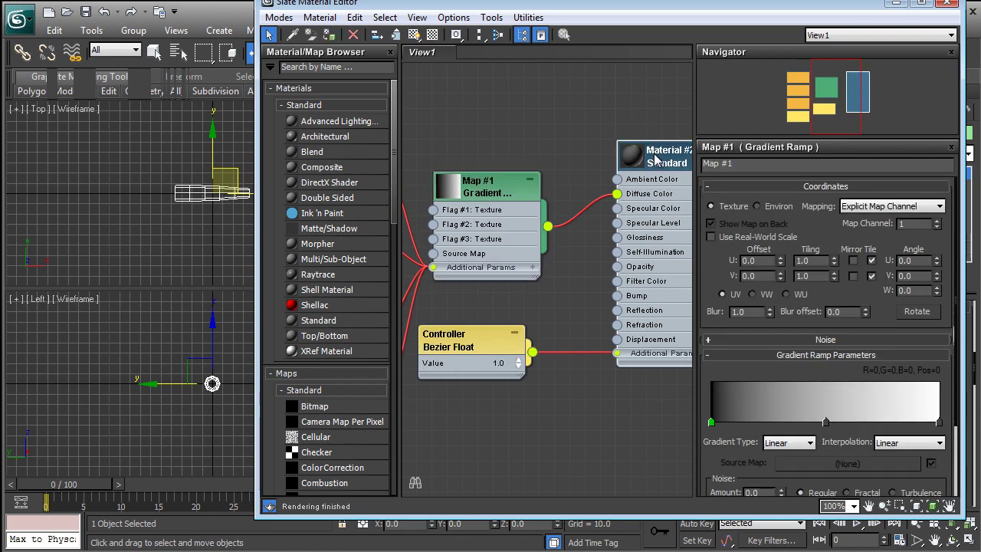
left_click_drag(652, 158, 638, 158)
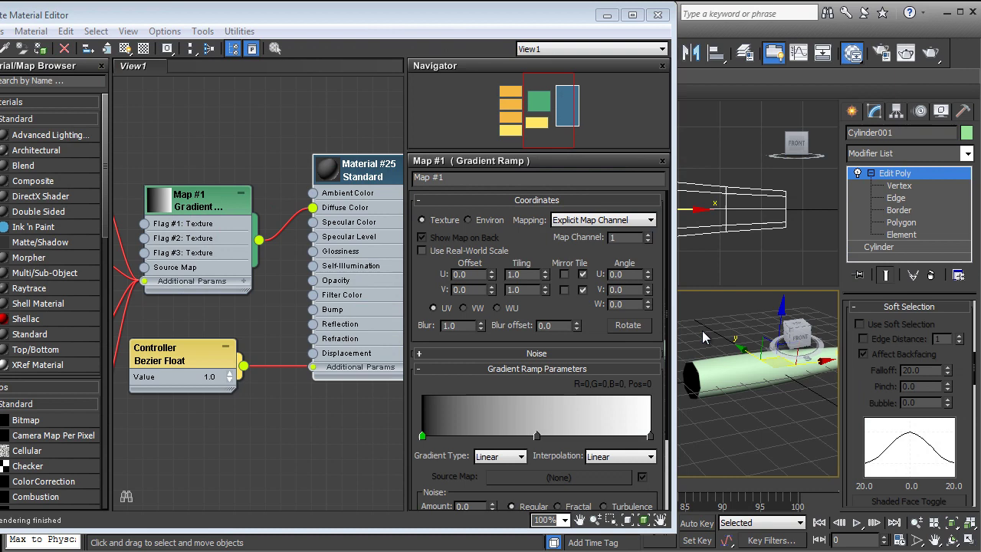
middle_click_drag(789, 396, 726, 348, "alt")
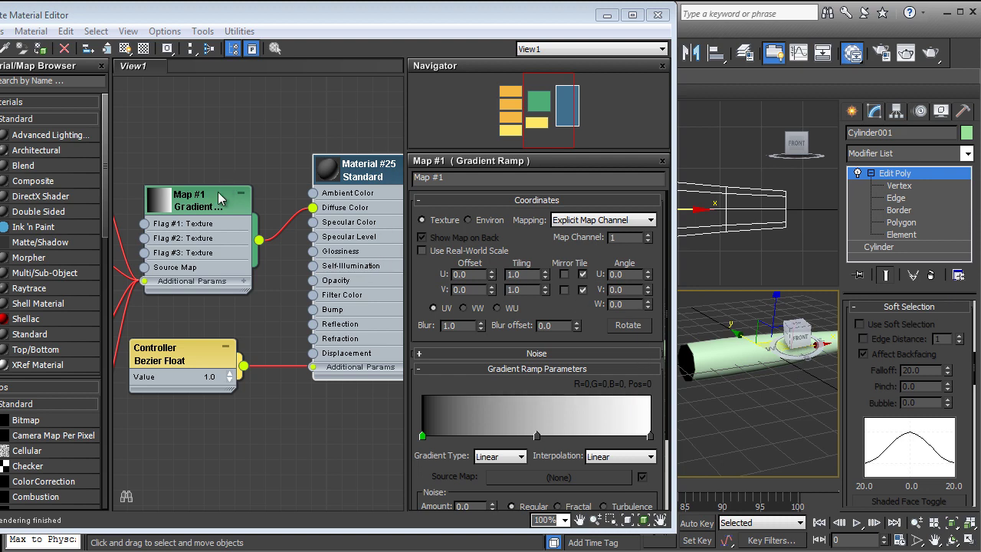
left_click_drag(217, 191, 217, 176)
Set the ramp's first flag to orange (red 247, green 139, blue 0) and the interpolation to Solid.
double_click(422, 436)
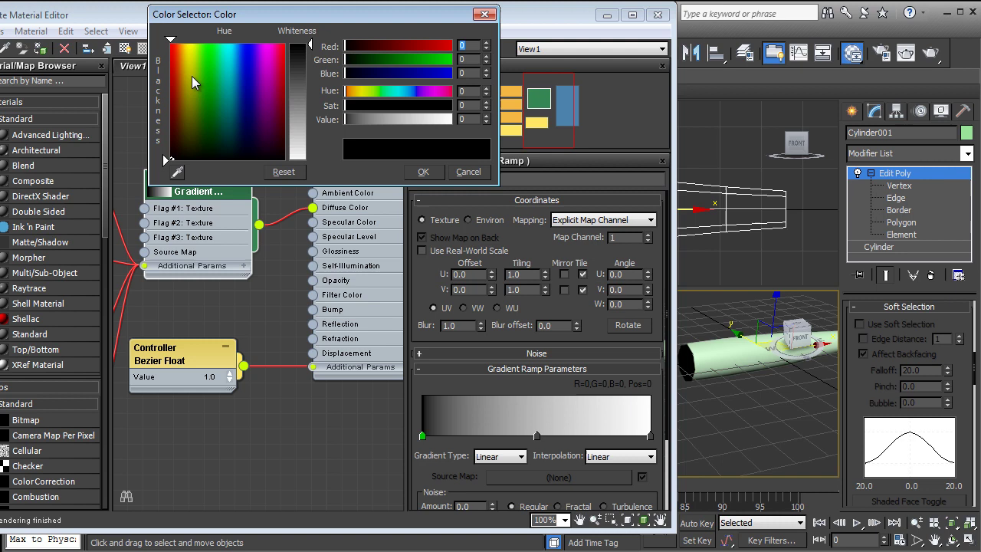
left_click_drag(192, 76, 181, 47)
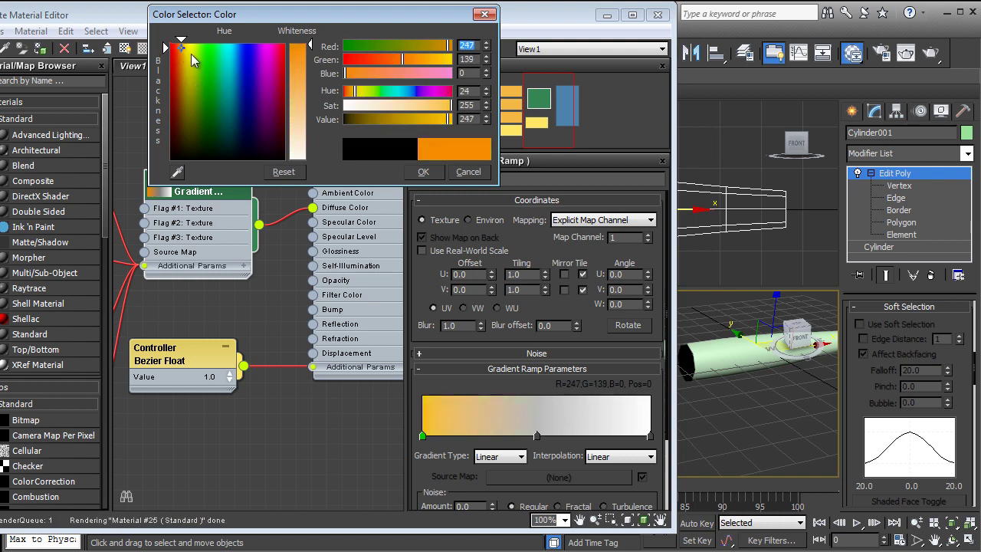
left_click(441, 173)
left_click(617, 456)
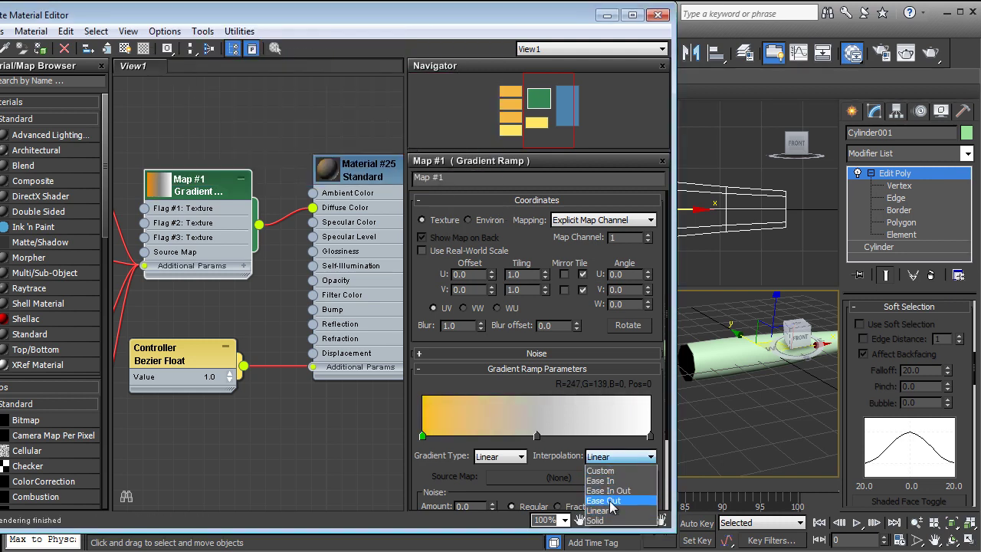
left_click(612, 527)
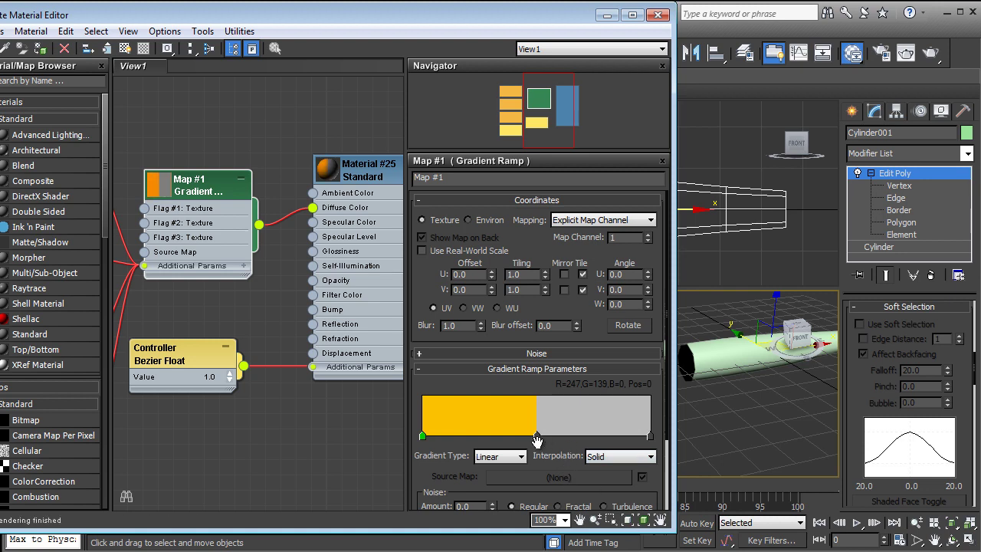
Set the ramp's middle flag to white and move it to position 12.
scroll(565, 474, "down", 1)
left_click(649, 428)
double_click(649, 428)
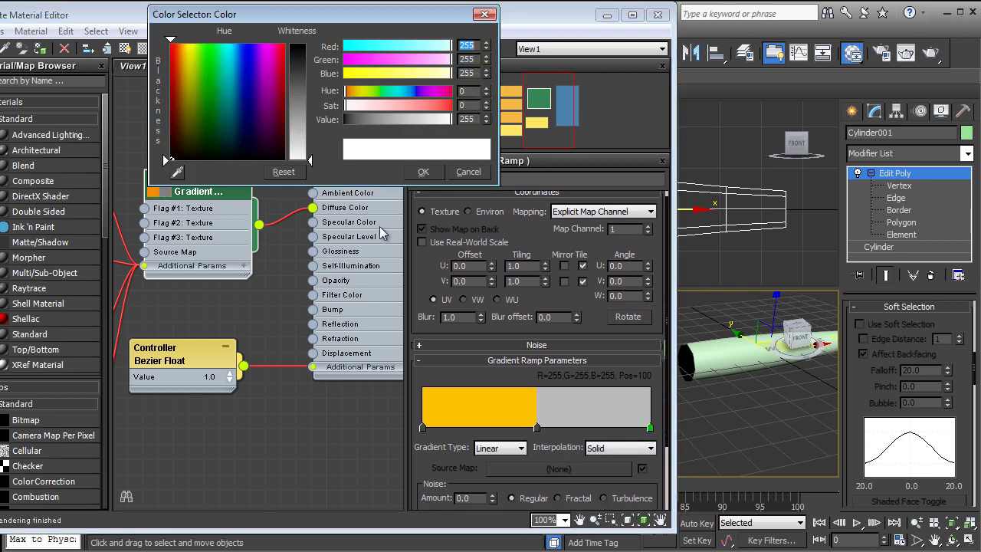
left_click(424, 172)
double_click(536, 427)
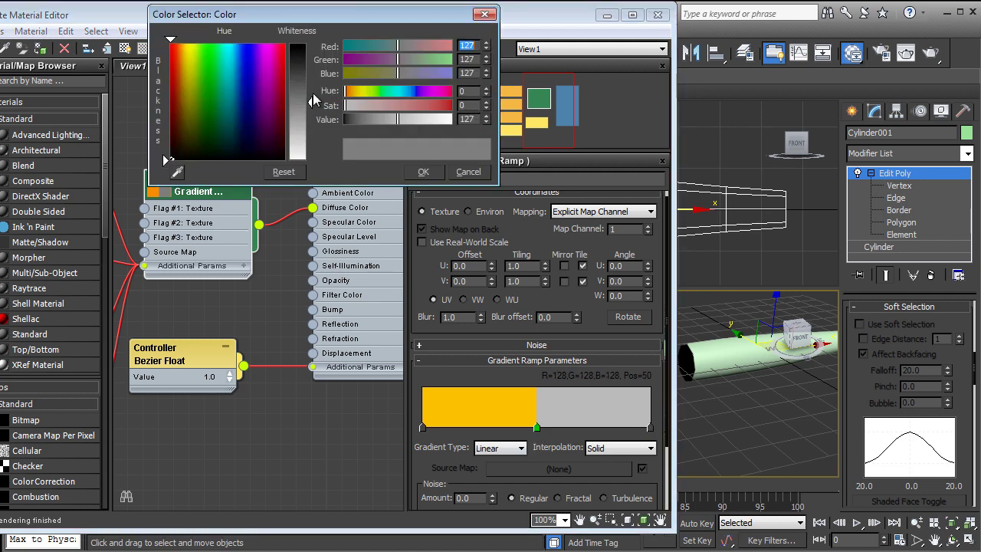
left_click_drag(311, 92, 311, 161)
left_click(419, 173)
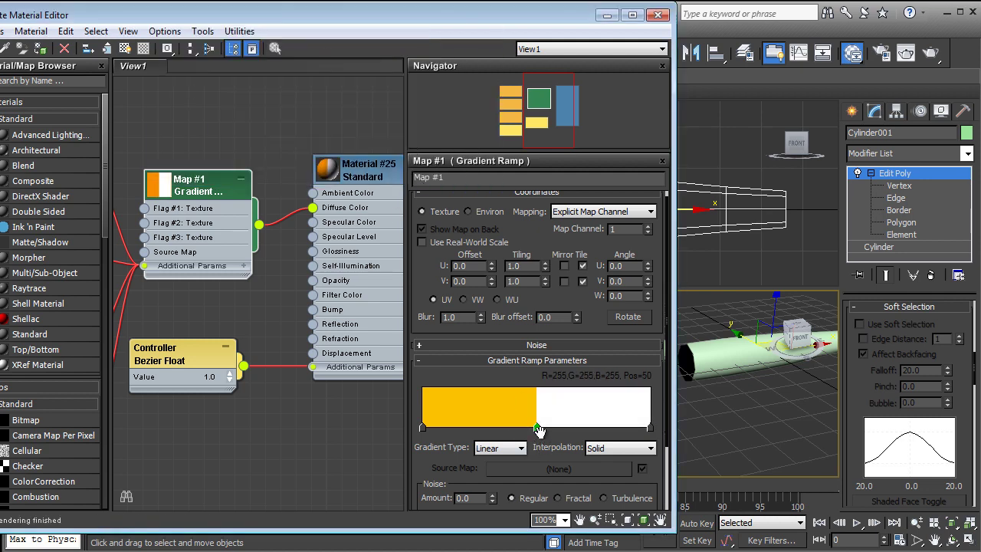
left_click_drag(536, 426, 446, 427)
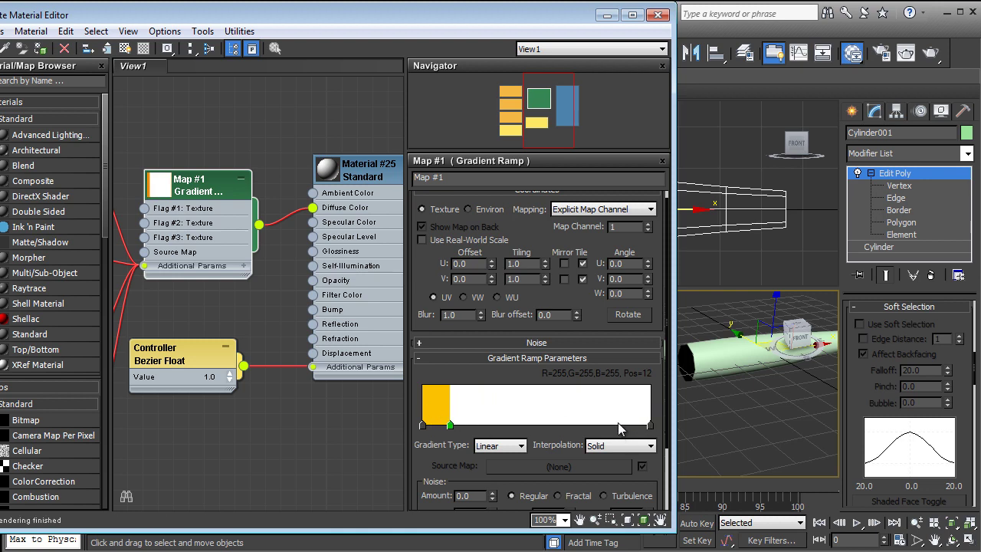
Add a flag to the ramp's first orange band, move it to position 86 and set its color to white.
left_click(433, 428)
left_click_drag(433, 428, 622, 441)
double_click(650, 426)
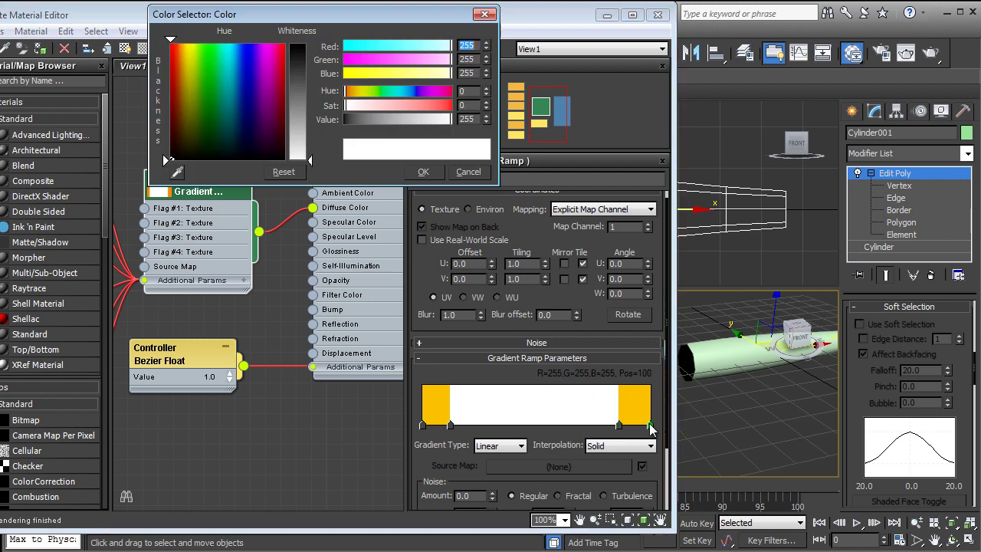
left_click(468, 171)
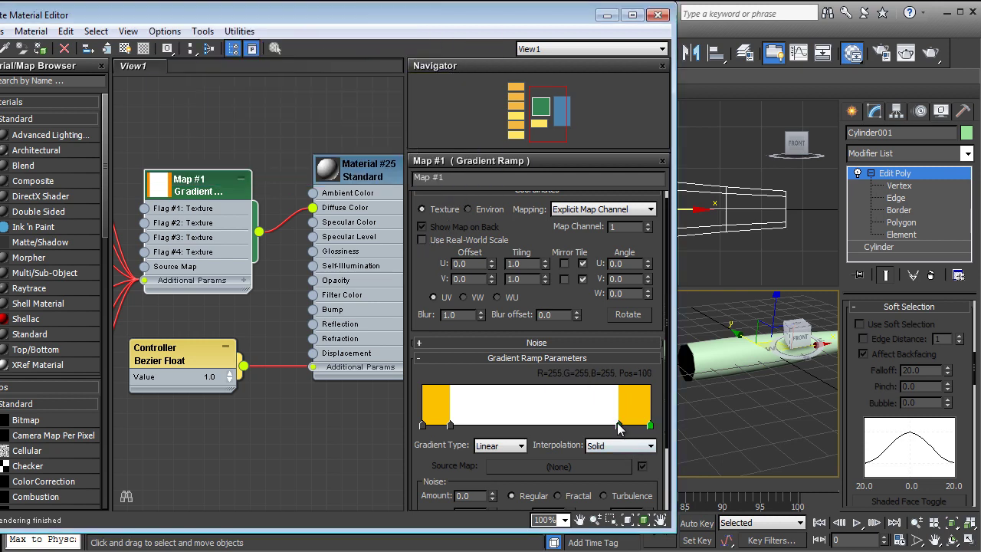
double_click(618, 425)
left_click_drag(305, 144, 300, 162)
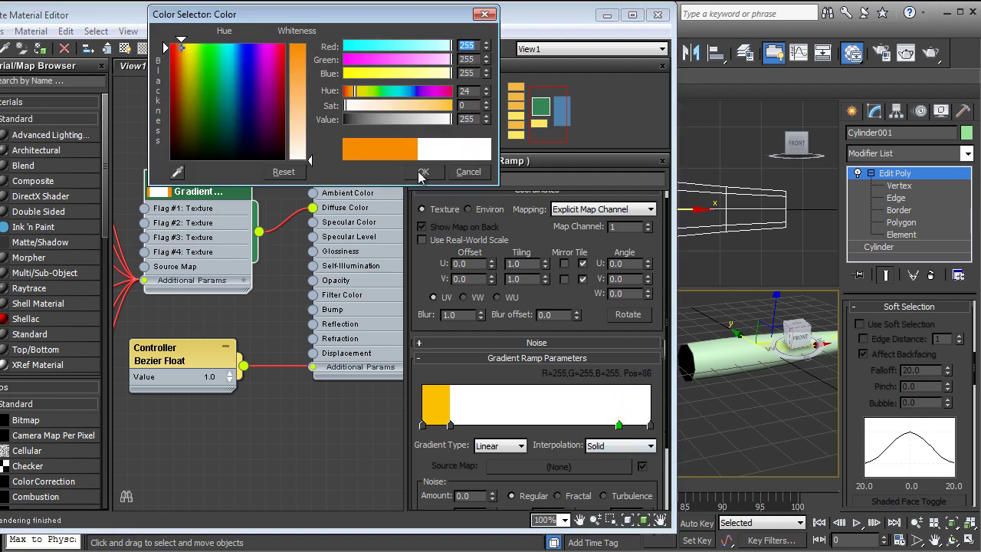
left_click(422, 171)
Add flags for two more orange bands, one starting at position 72 and the other ending with a white flag at position 55.
left_click(441, 426)
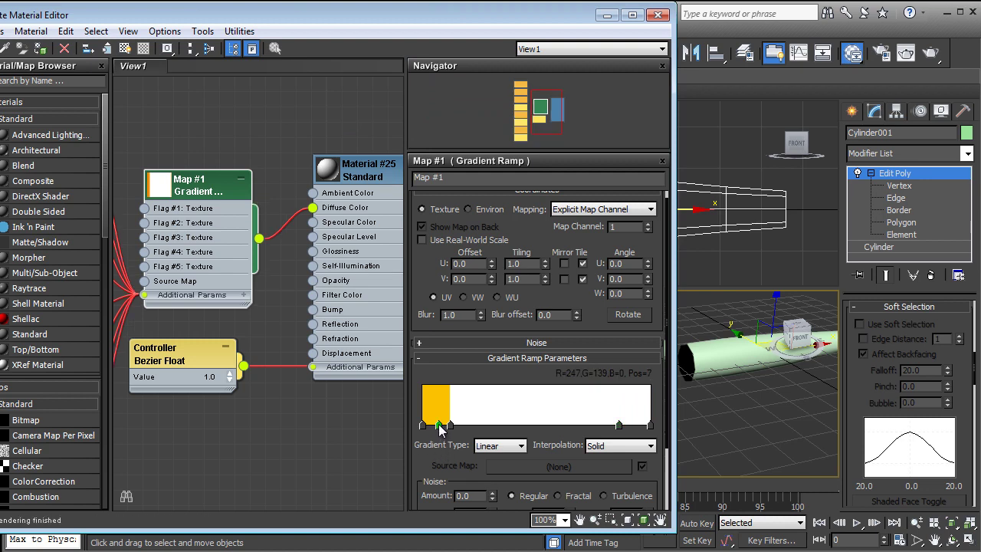
left_click_drag(441, 426, 589, 440)
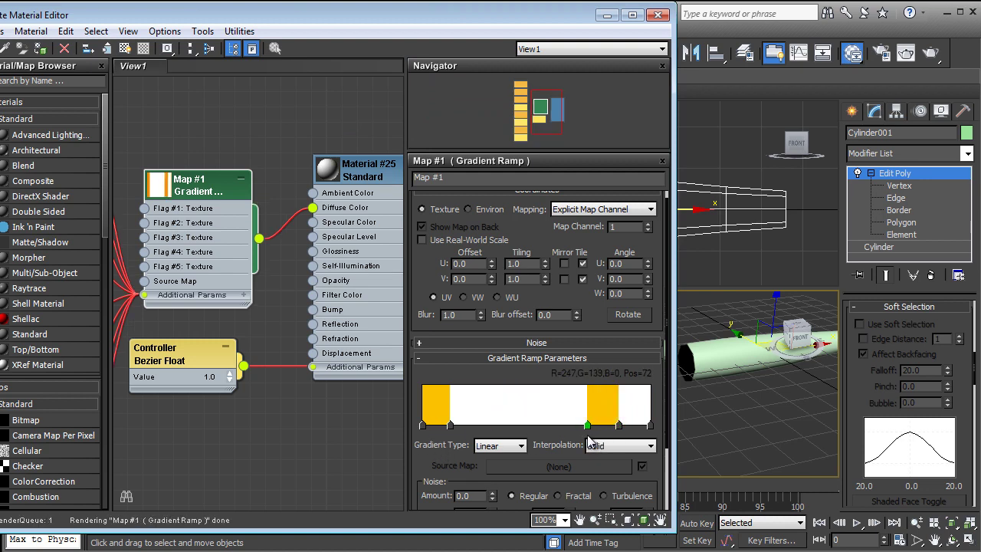
left_click(437, 425)
left_click_drag(438, 426, 549, 432)
left_click(470, 424)
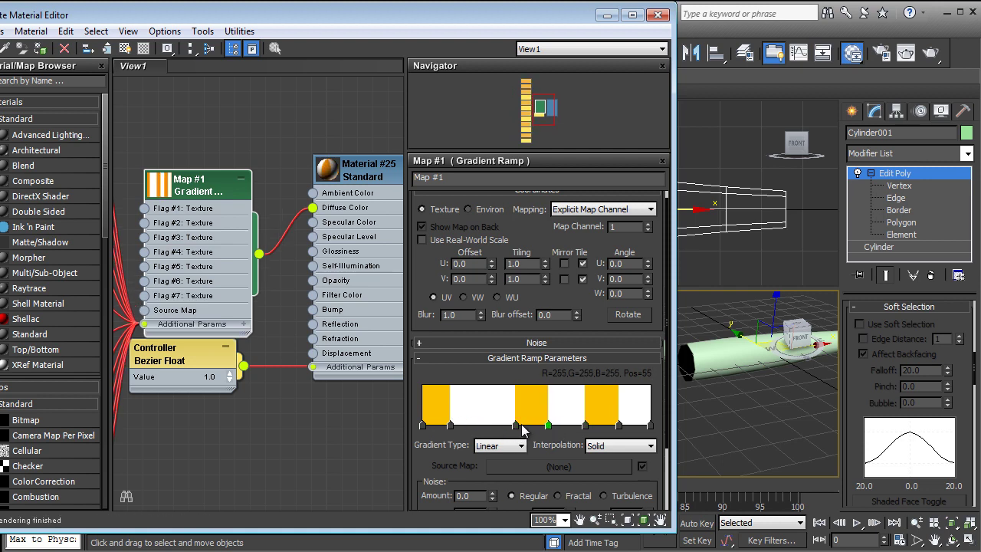
Add two more flags and space the bands so four orange stripes alternate with white, the second starting at position 22.
left_click(441, 426)
left_click_drag(441, 426, 468, 426)
left_click(475, 426)
left_click(475, 426)
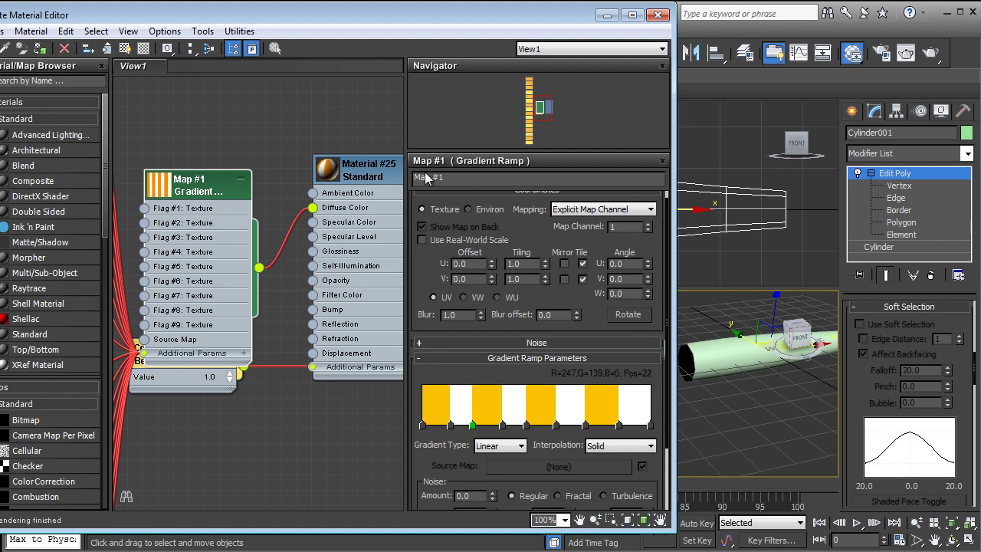
Show the striped material in the viewport and assign it to the cylinder.
left_click_drag(350, 172, 294, 170)
middle_click_drag(374, 207, 326, 200)
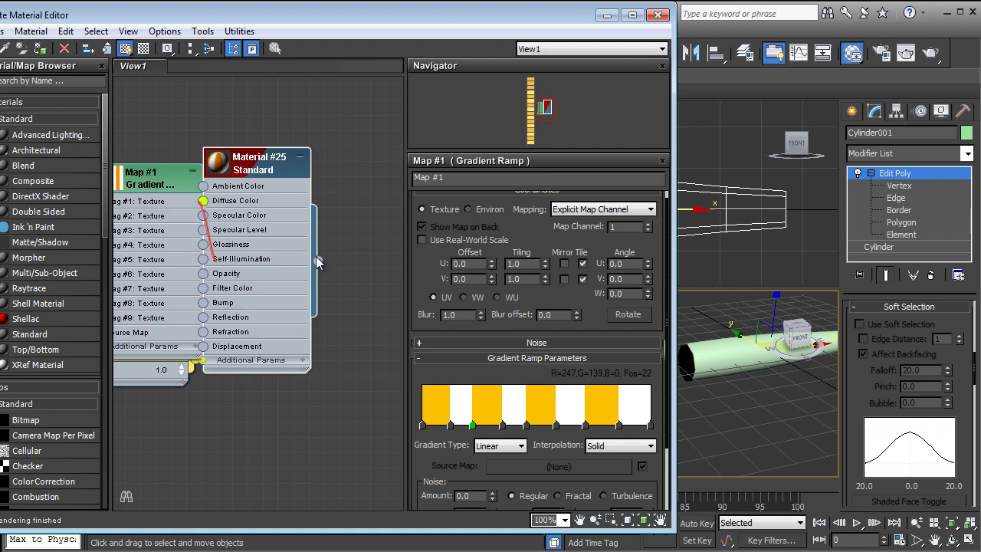
left_click_drag(331, 267, 690, 348)
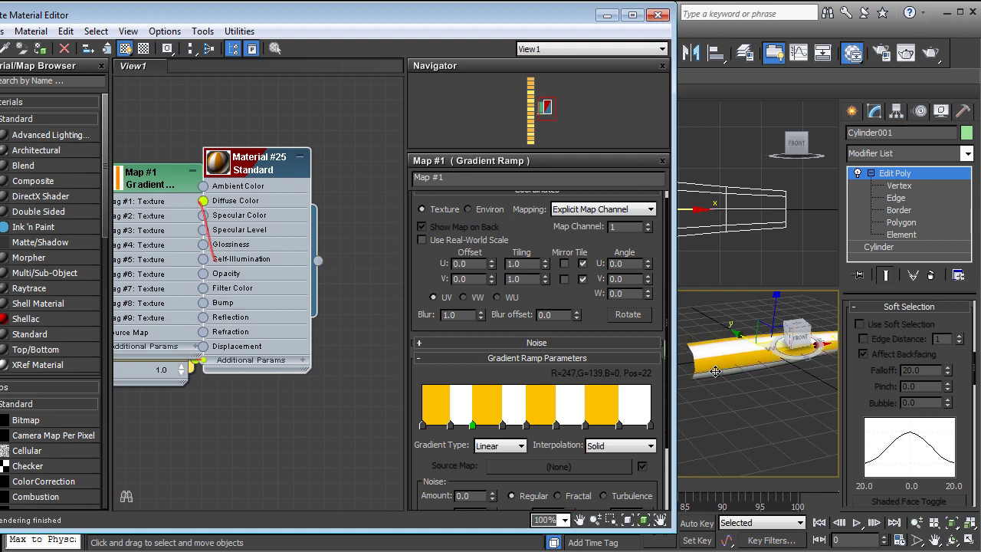
middle_click_drag(714, 371, 753, 381, "alt")
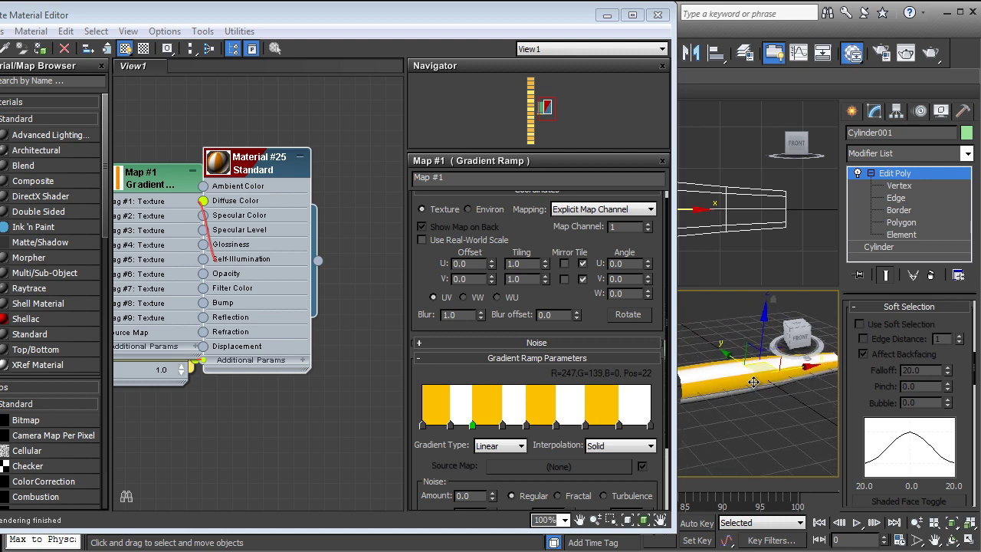
Set the Gradient Ramp's W angle to 90 and close the material editor.
left_click(636, 296)
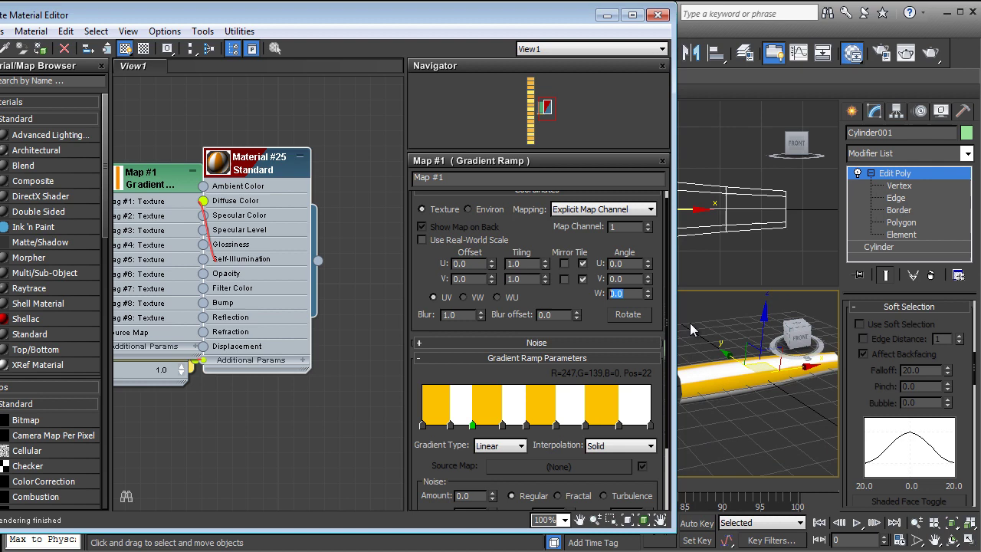
type("90")
key("Return")
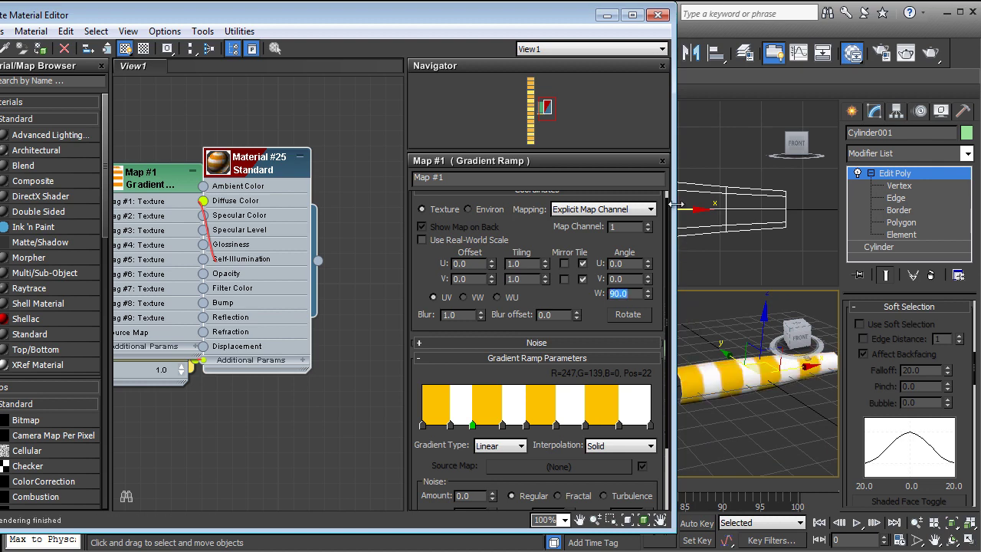
key("m")
Add a Shell modifier to the striped cylinder with an outer amount of 0.69.
middle_click_drag(685, 382, 621, 406, "alt")
scroll(625, 377, "up", 5)
scroll(624, 371, "down", 8)
scroll(613, 371, "up", 3)
left_click(923, 154)
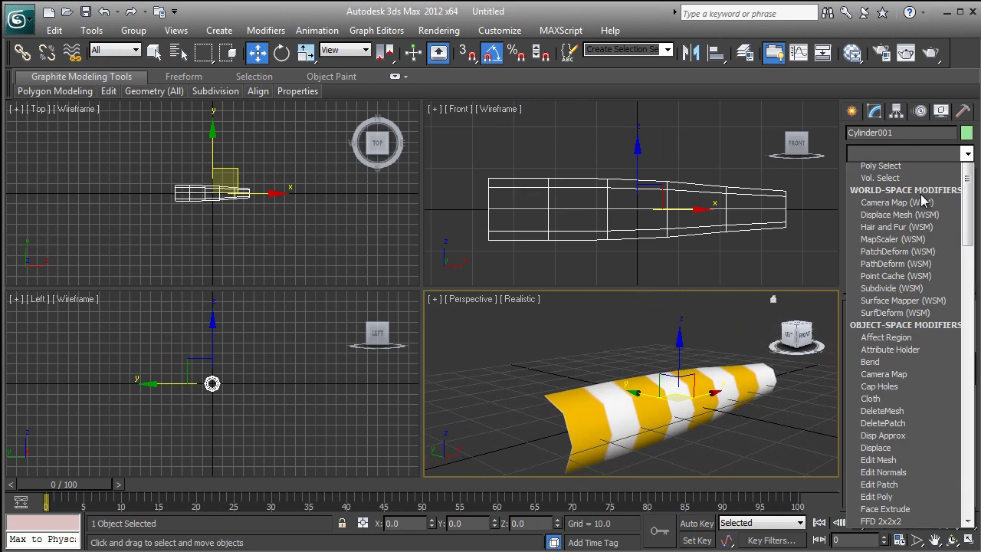
scroll(892, 352, "down", 7)
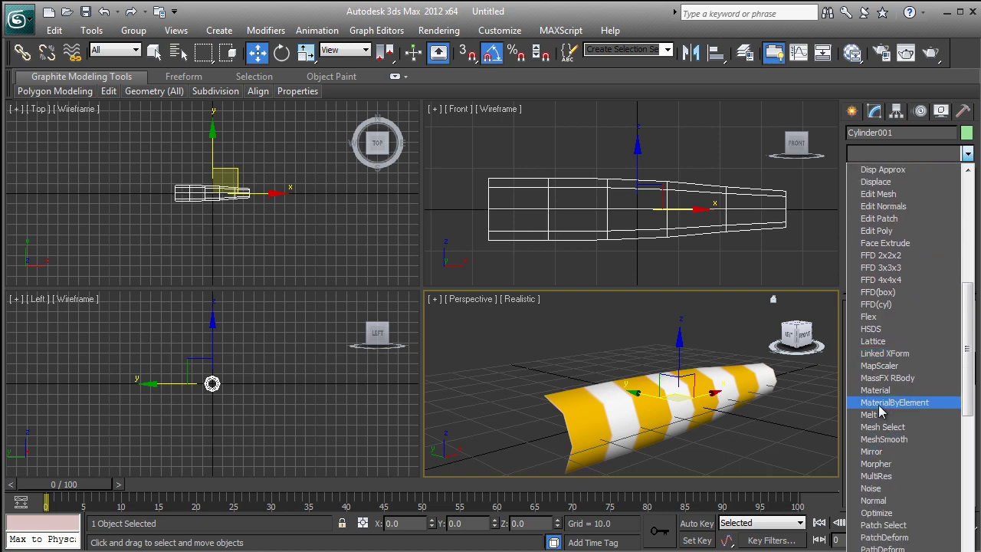
scroll(877, 344, "down", 4)
scroll(883, 384, "down", 2)
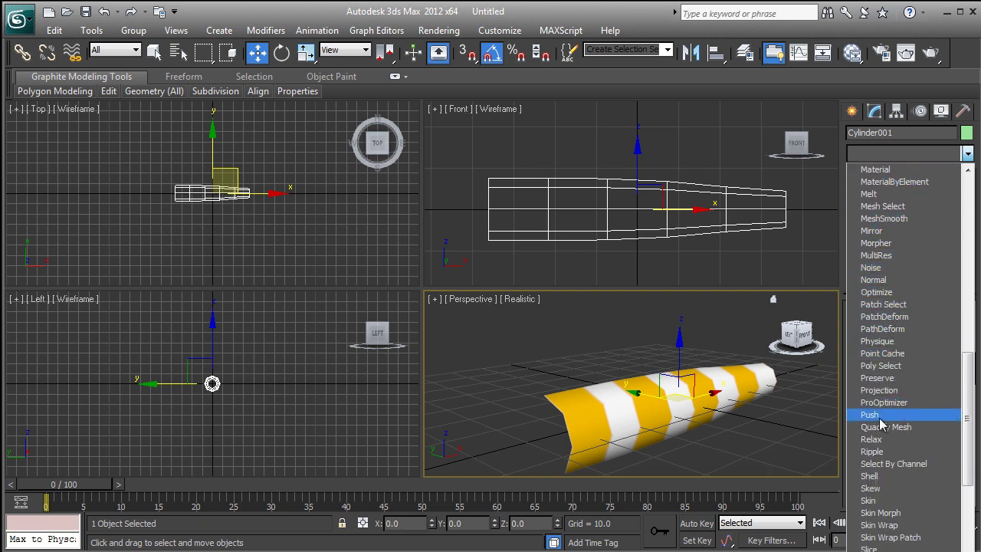
left_click(868, 476)
middle_click_drag(665, 414, 684, 362)
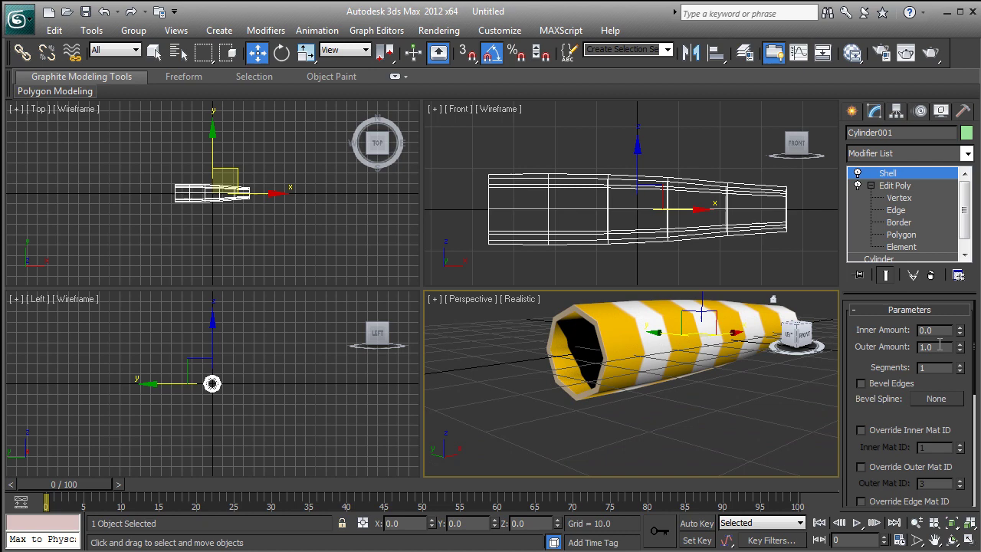
left_click_drag(960, 346, 955, 376)
Add a MeshSmooth modifier above Shell and set its subdivision iterations to 2.
left_click(912, 153)
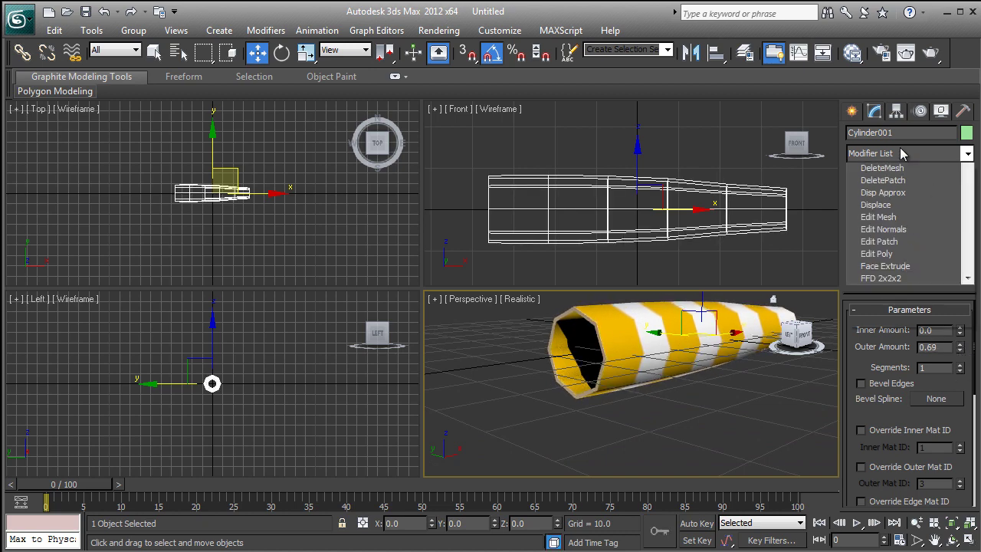
scroll(893, 383, "down", 5)
scroll(880, 541, "down", 1)
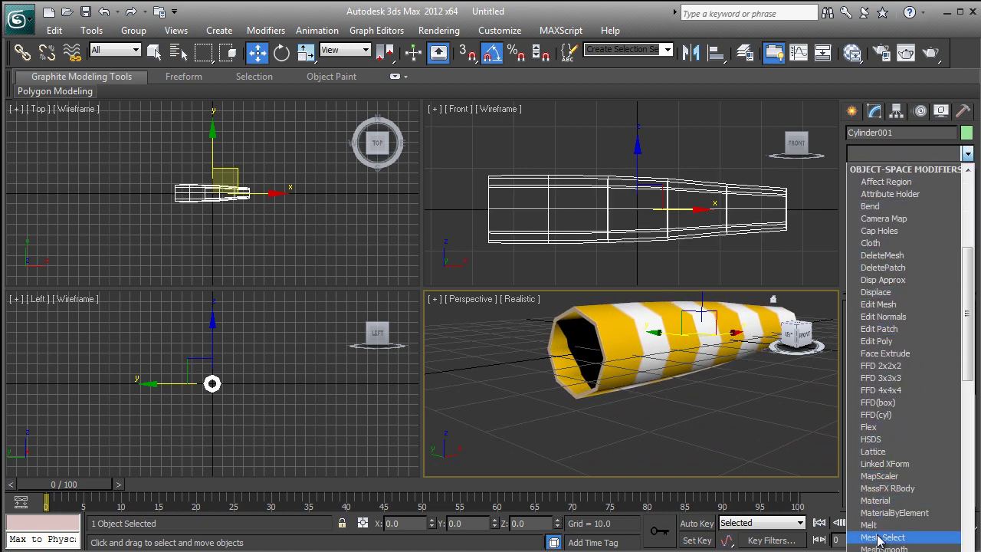
left_click(883, 548)
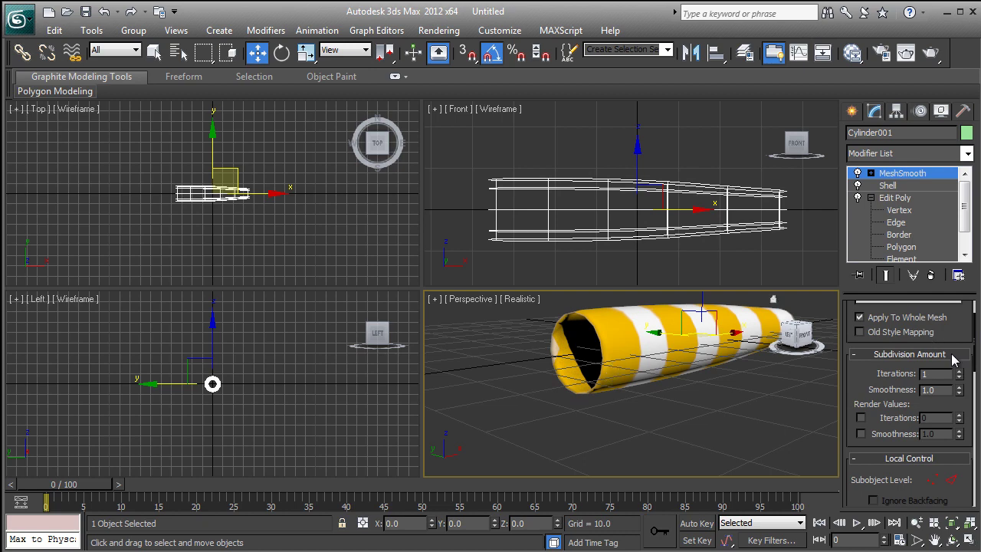
middle_click_drag(732, 380, 789, 367, "alt")
Set the Shell modifier's outer amount to about 1.46 and return to the MeshSmooth level.
left_click(889, 185)
left_click_drag(960, 349, 967, 293)
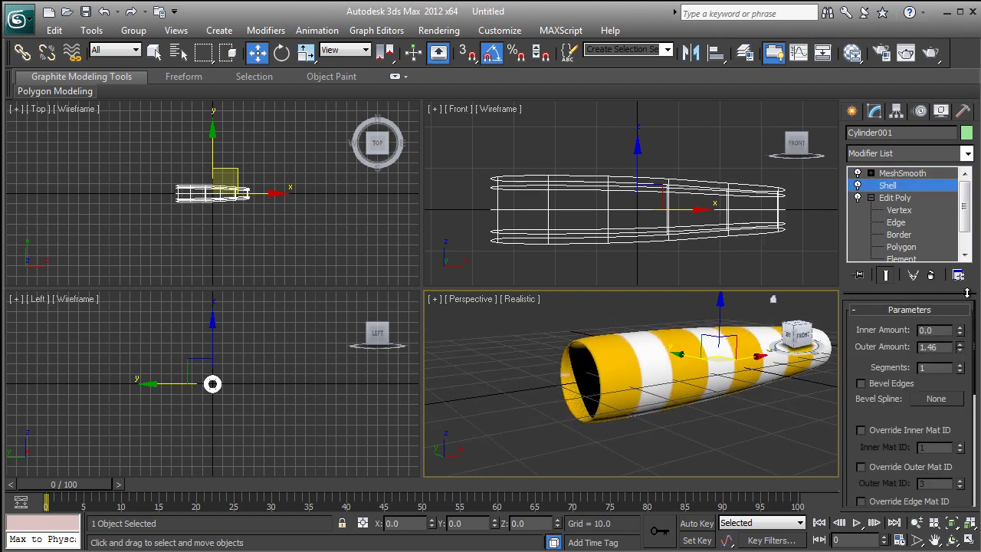
left_click(674, 448)
scroll(643, 392, "down", 4)
left_click(647, 409)
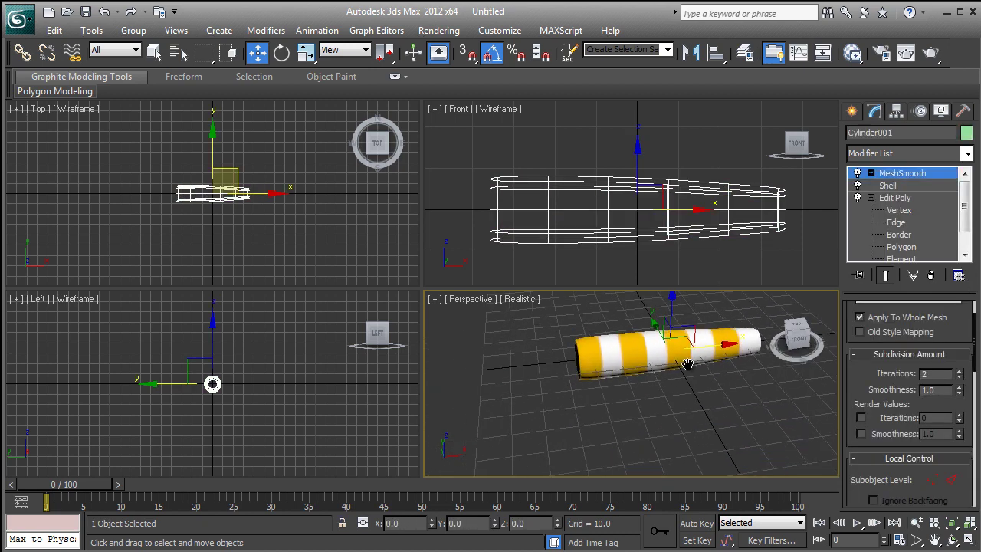
Maximize the Perspective viewport and add a Noise modifier on top of MeshSmooth.
key("alt+w")
scroll(491, 300, "up", 3)
middle_click_drag(491, 301, 558, 233, "alt")
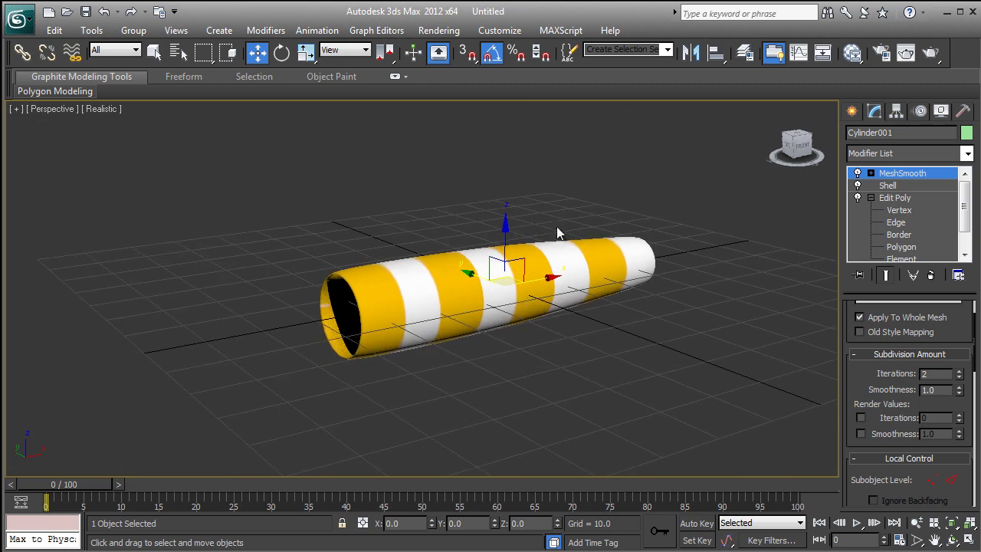
left_click(964, 155)
scroll(862, 352, "down", 15)
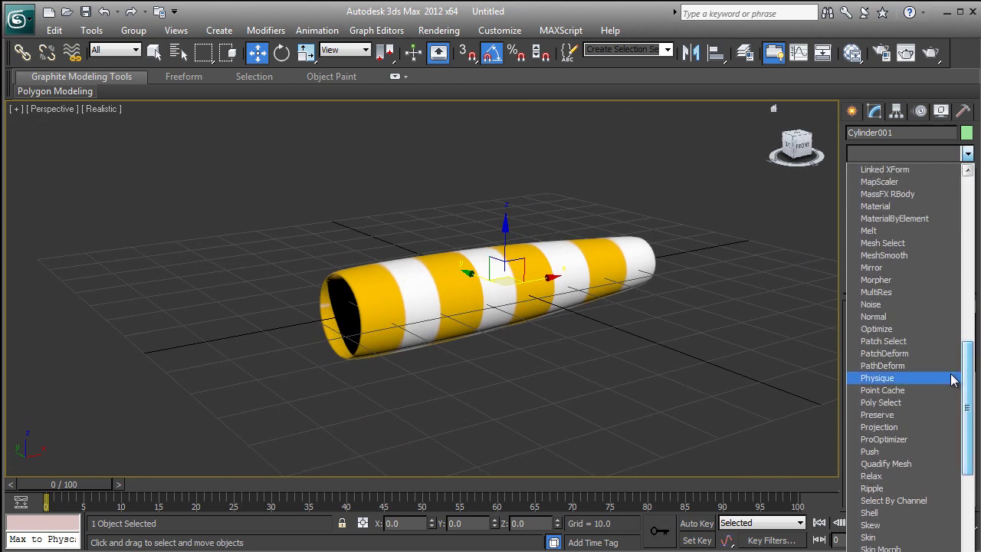
left_click(870, 305)
scroll(707, 311, "down", 5)
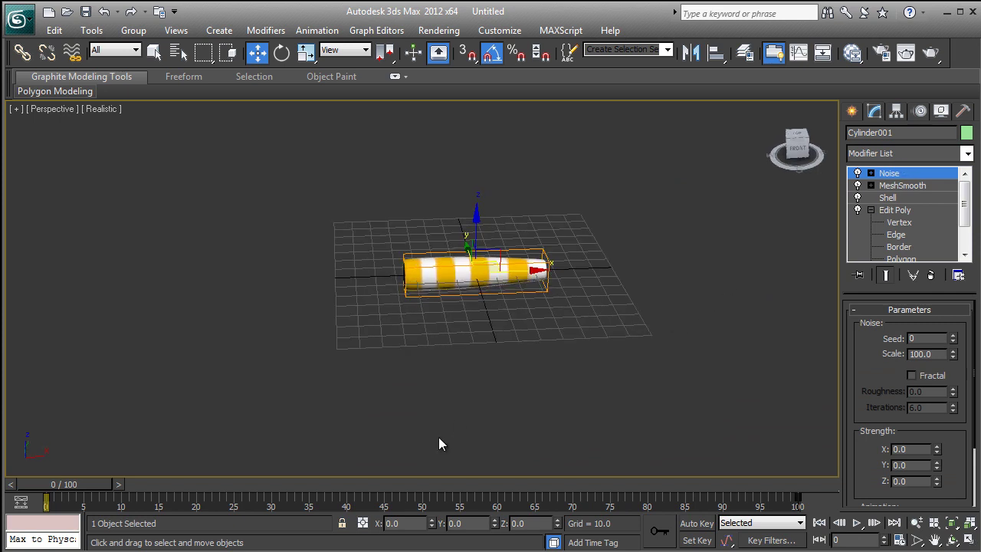
With Auto Key on, animate the Noise gizmo along X from about -199.2 at frame 0 to about 197.5 at frame 100.
left_click(695, 524)
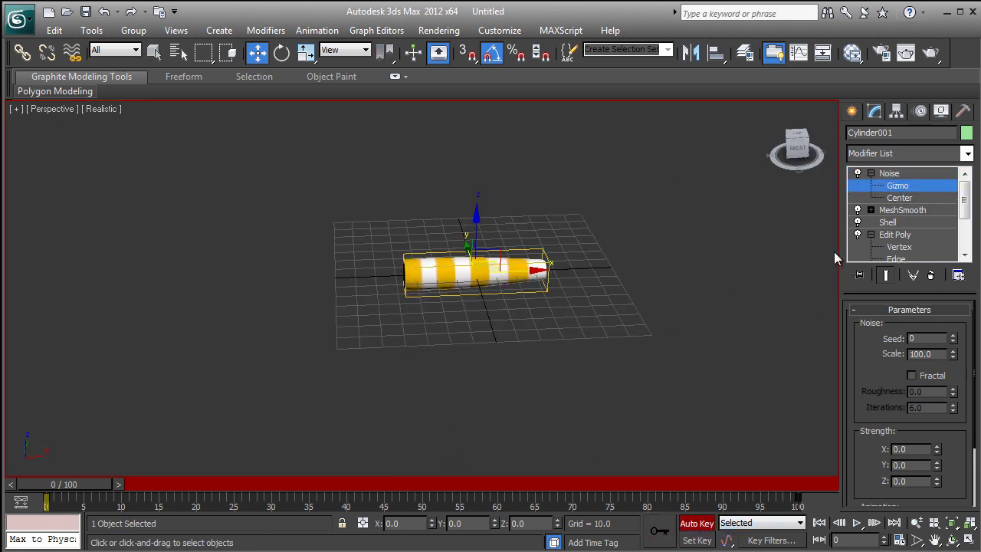
left_click_drag(528, 269, 148, 320)
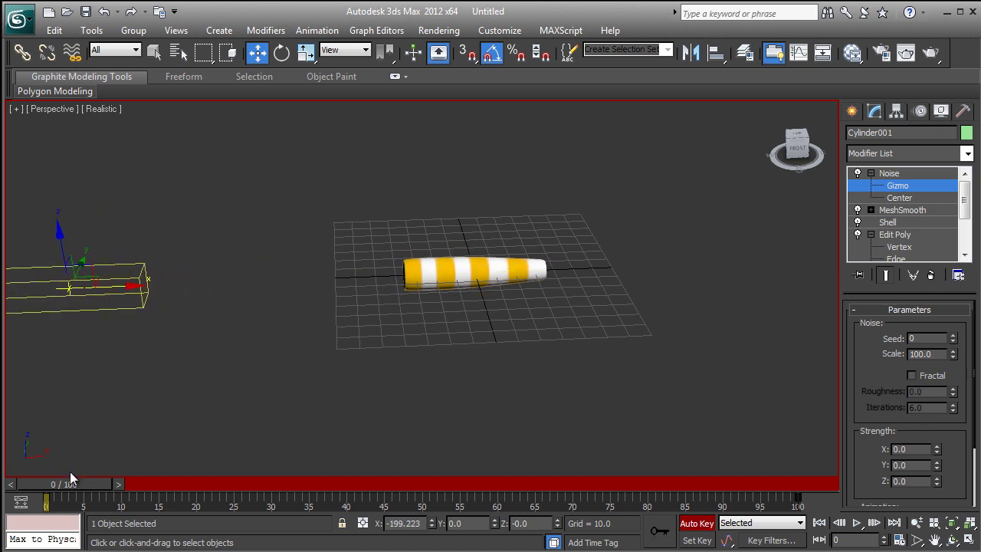
left_click_drag(69, 478, 774, 484)
scroll(330, 320, "down", 4)
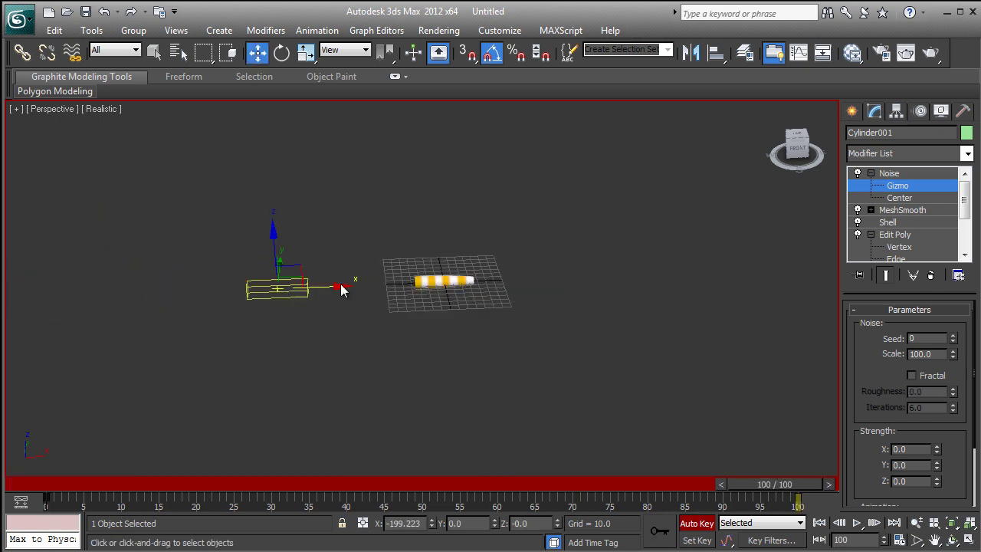
scroll(533, 379, "up", 5)
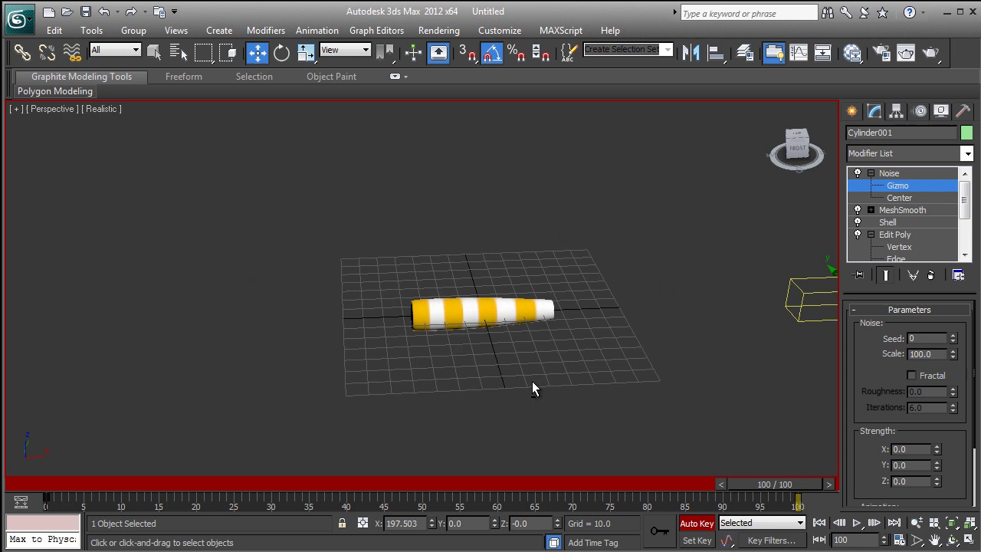
Return to frame 0, play the animation and turn off Auto Key.
left_click_drag(781, 487, 69, 484)
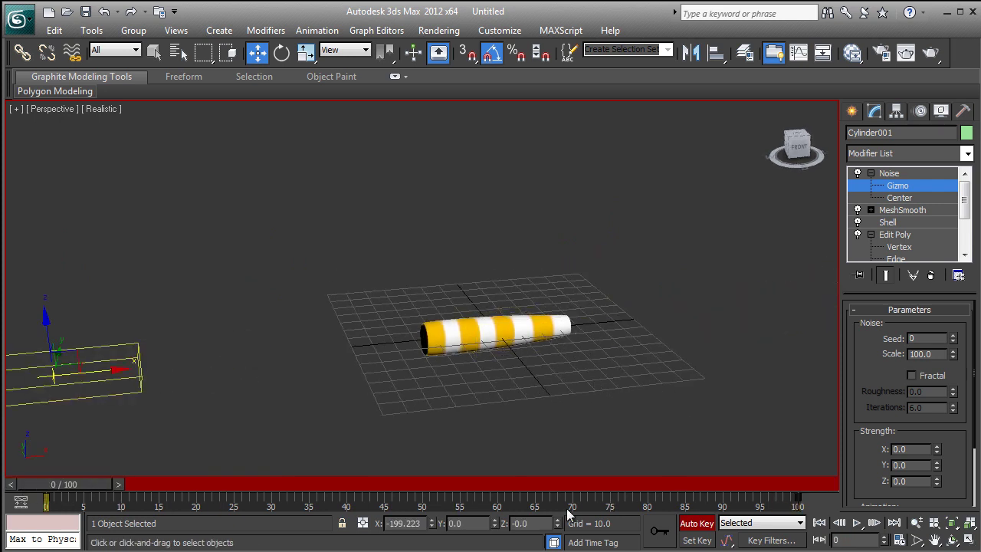
left_click(873, 522)
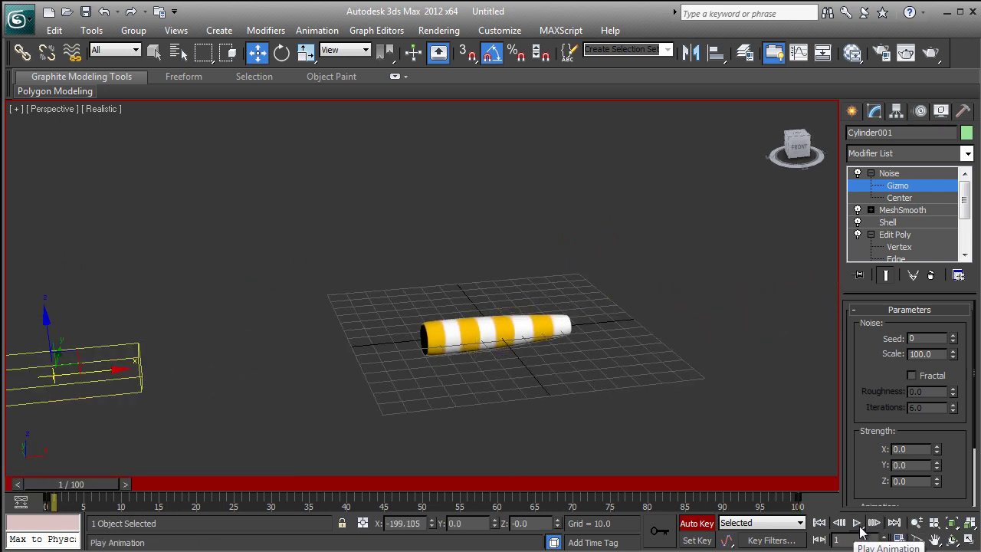
left_click(856, 523)
left_click(697, 522)
Set the Noise modifier's scale to 15 with the tube in close view.
middle_click_drag(661, 462, 614, 331)
scroll(624, 396, "up", 3)
scroll(589, 380, "up", 3)
left_click_drag(953, 357, 951, 403)
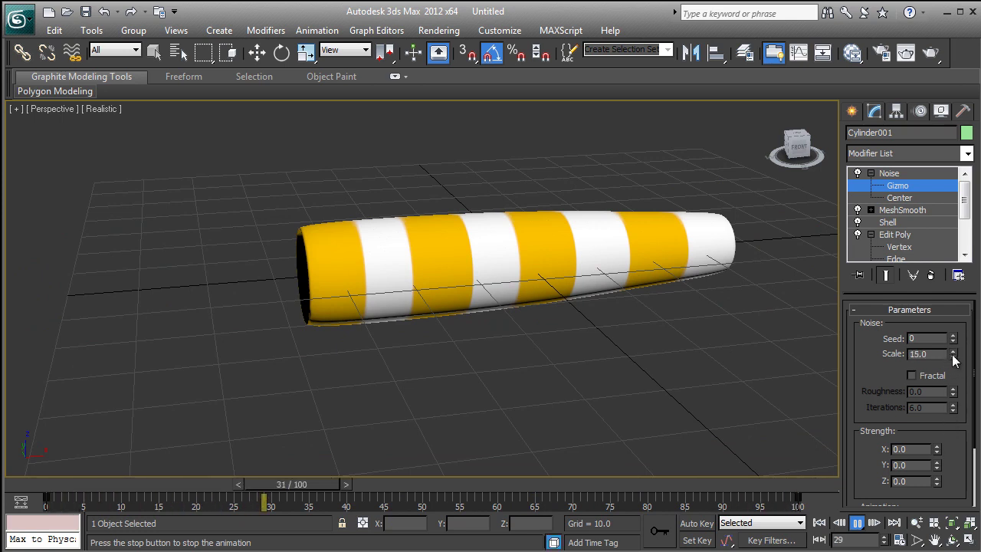
Set the Noise modifier's strength to X 1.46, Y 0.32 and Z 0.39, and its scale to 26.4.
left_click_drag(952, 356, 952, 371)
left_click_drag(936, 452, 944, 344)
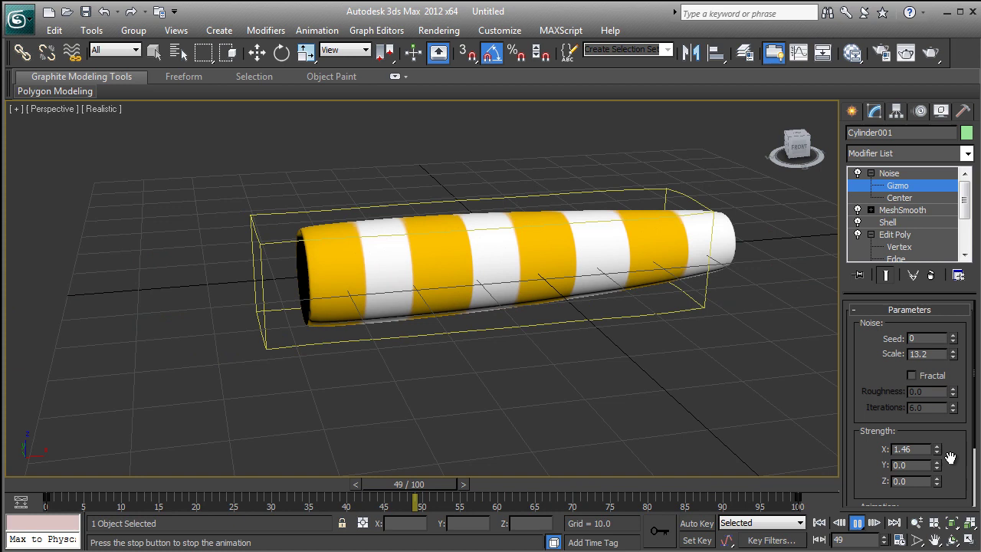
left_click_drag(936, 462, 930, 417)
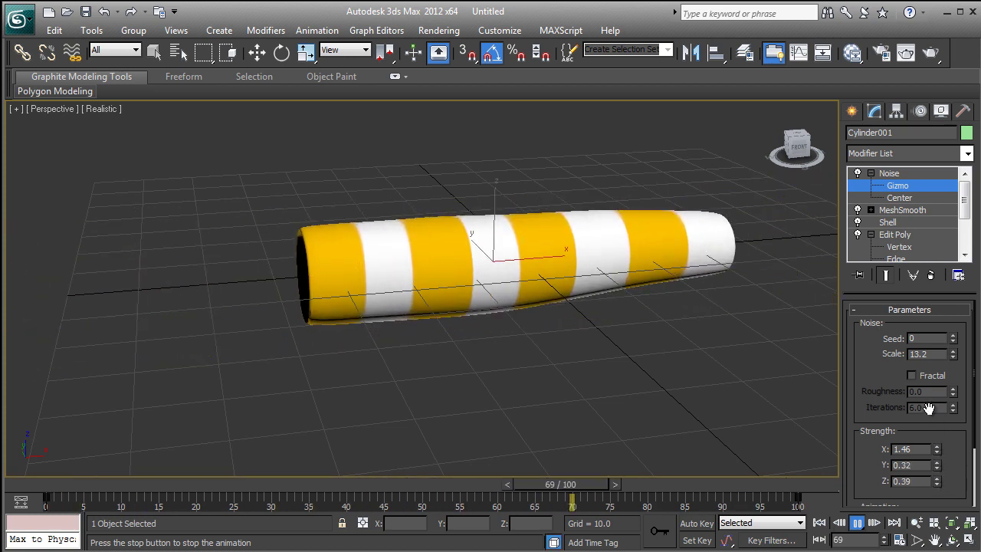
left_click_drag(953, 354, 958, 271)
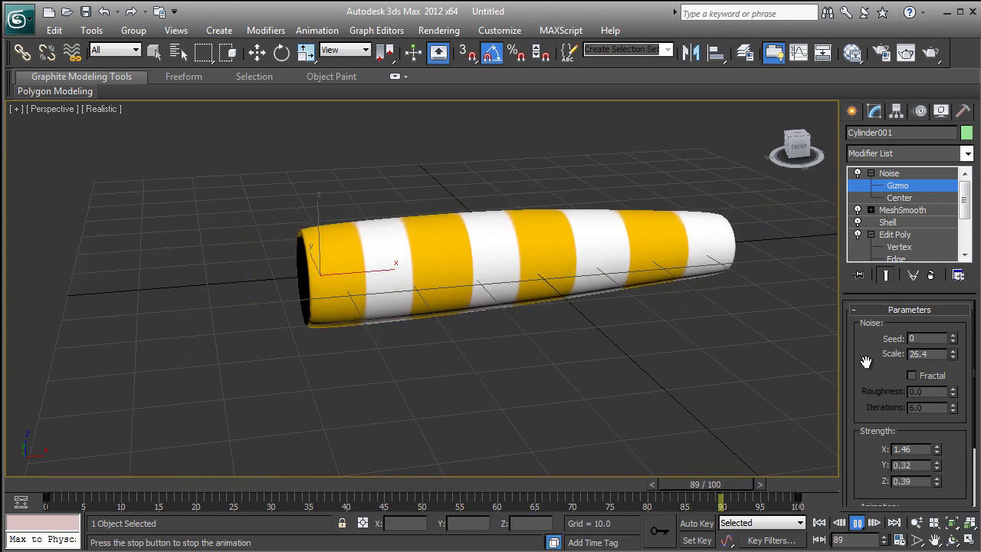
scroll(676, 363, "down", 6)
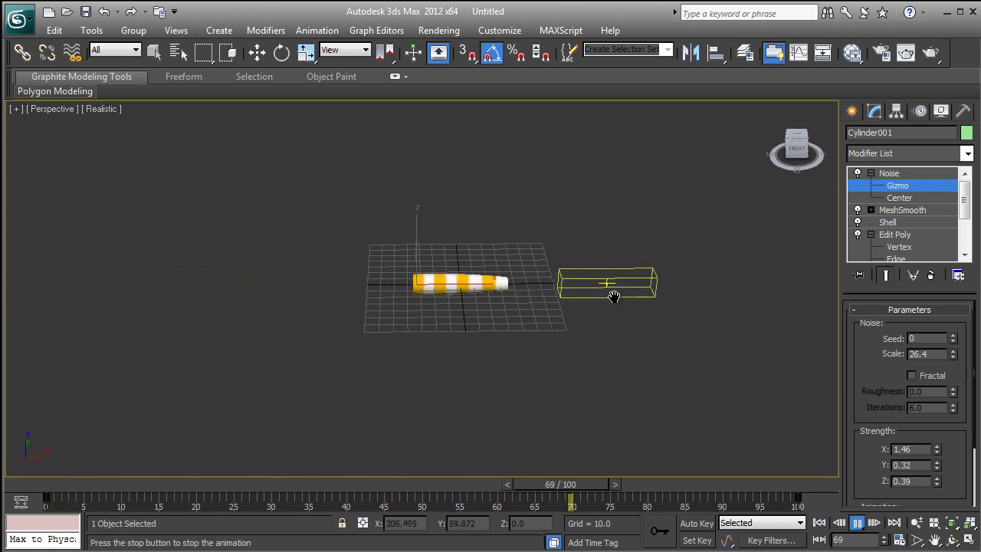
Stop the playback and open the Curve Editor, placed above the tube in the viewport.
left_click(858, 522)
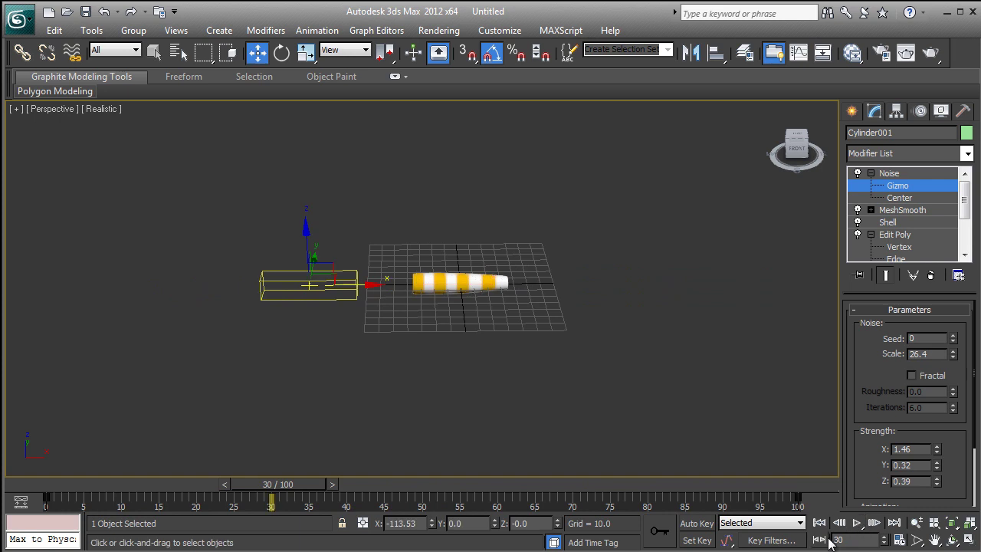
left_click(727, 541)
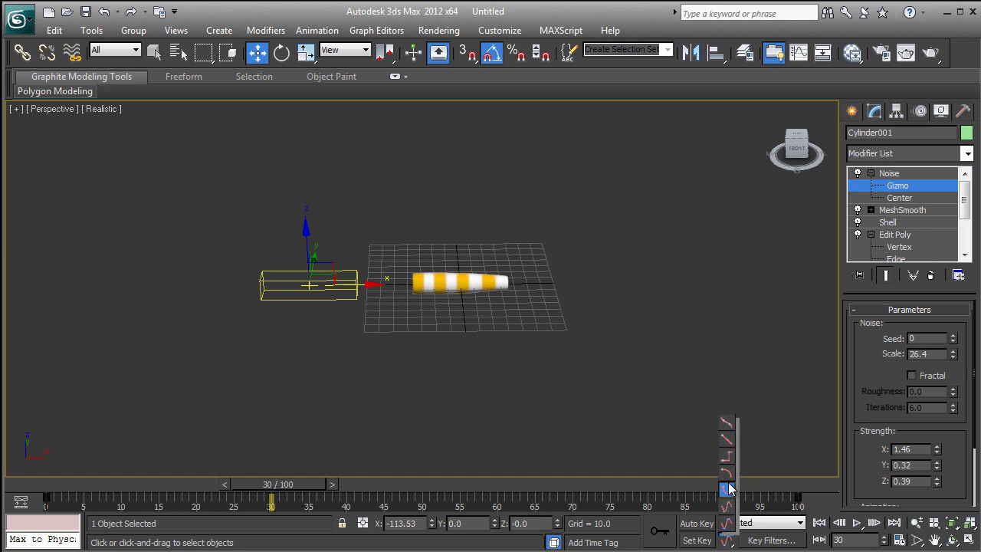
left_click_drag(727, 541, 727, 492)
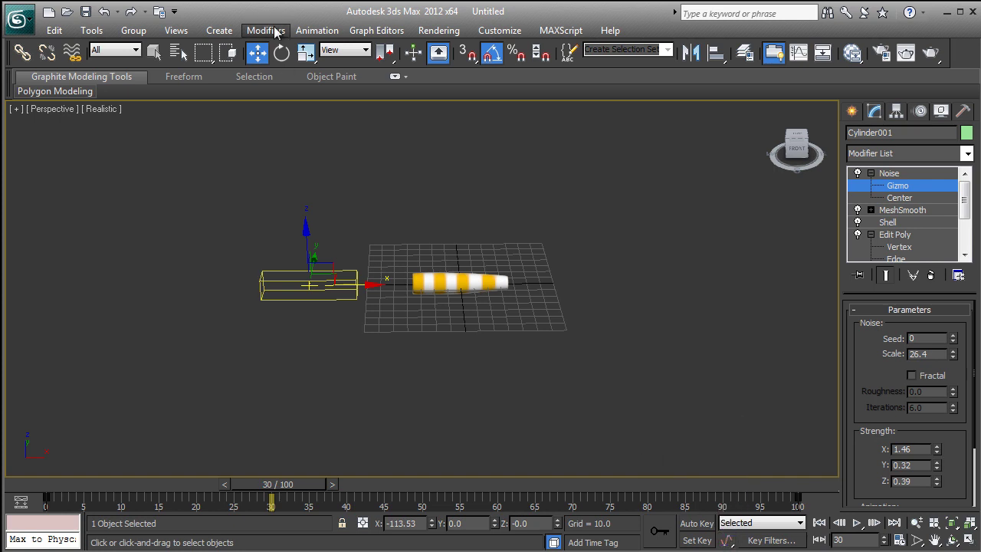
left_click(364, 34)
left_click(398, 46)
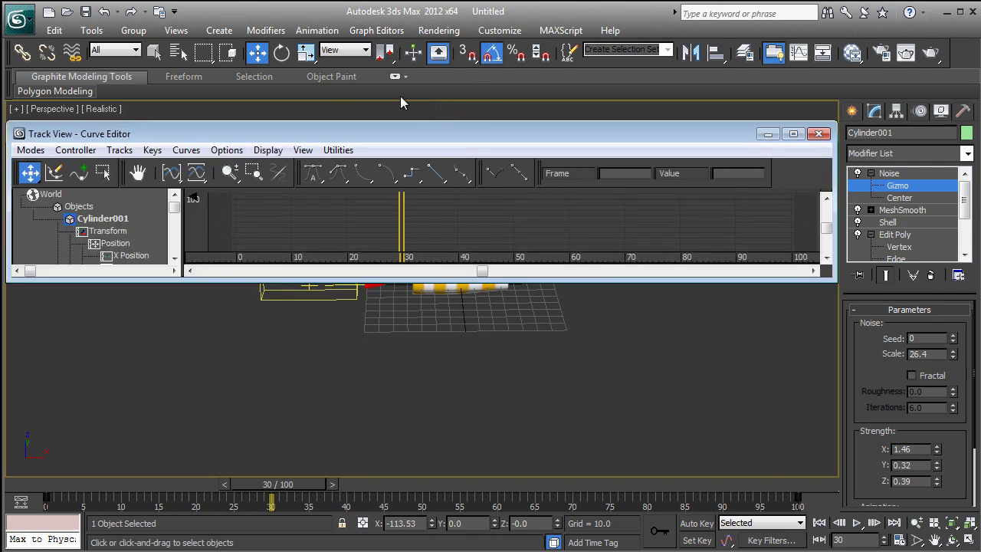
left_click_drag(422, 135, 467, 107)
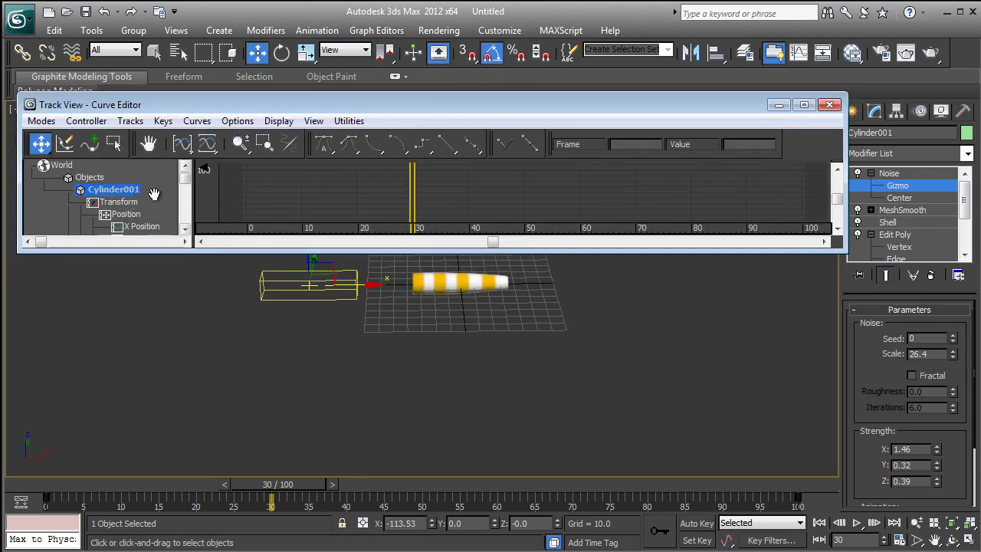
Give both keys of the Noise gizmo's Z Position track linear tangents and close the Curve Editor.
left_click_drag(185, 232, 185, 232)
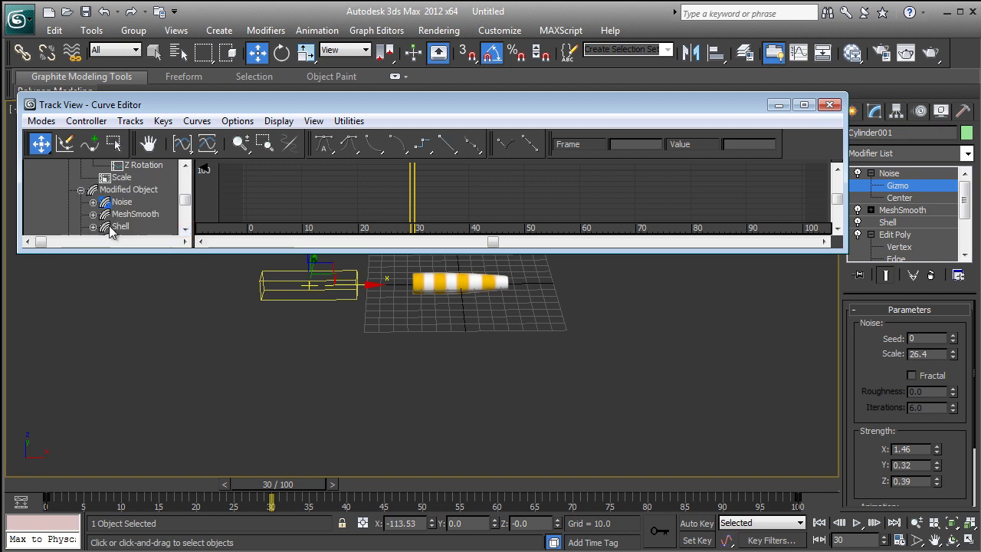
left_click(92, 202)
left_click_drag(185, 232, 184, 232)
left_click(166, 217)
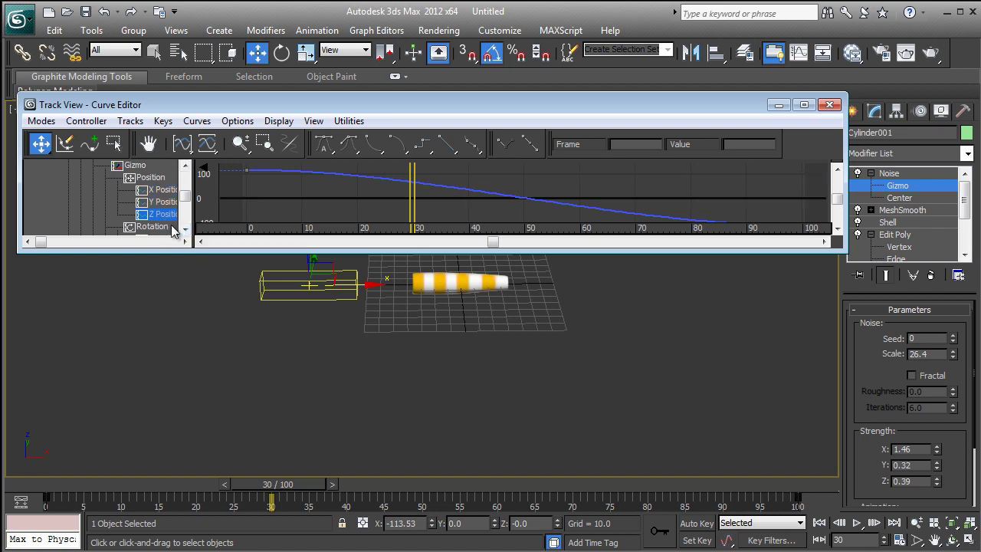
scroll(349, 201, "down", 5)
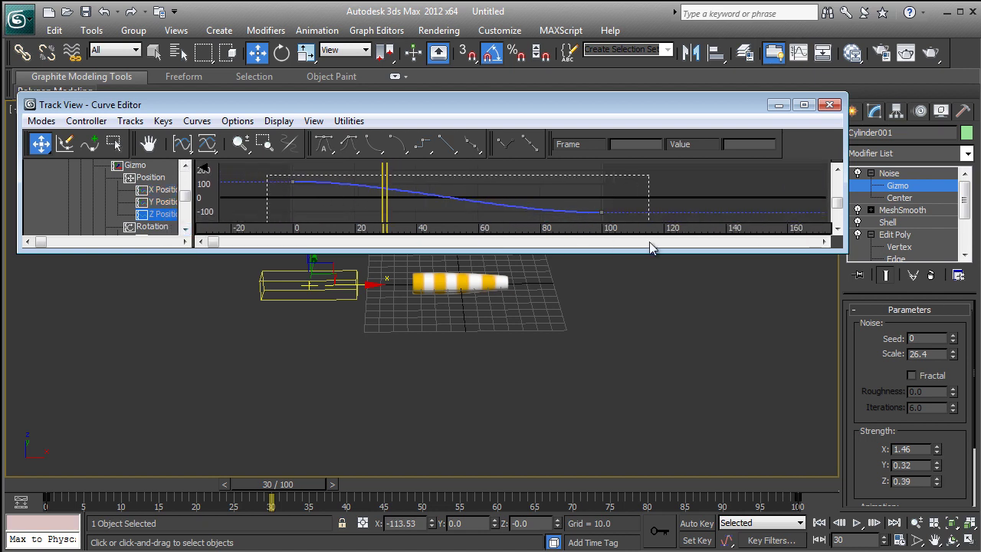
left_click(448, 150)
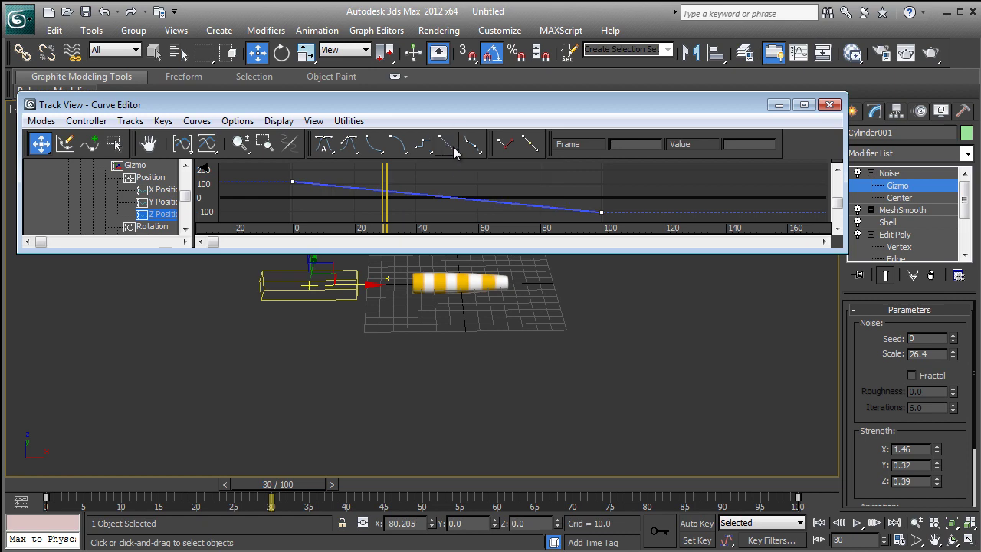
left_click(830, 105)
Play the animation and examine the tube's surface motion from an angled view of its open end.
left_click(856, 523)
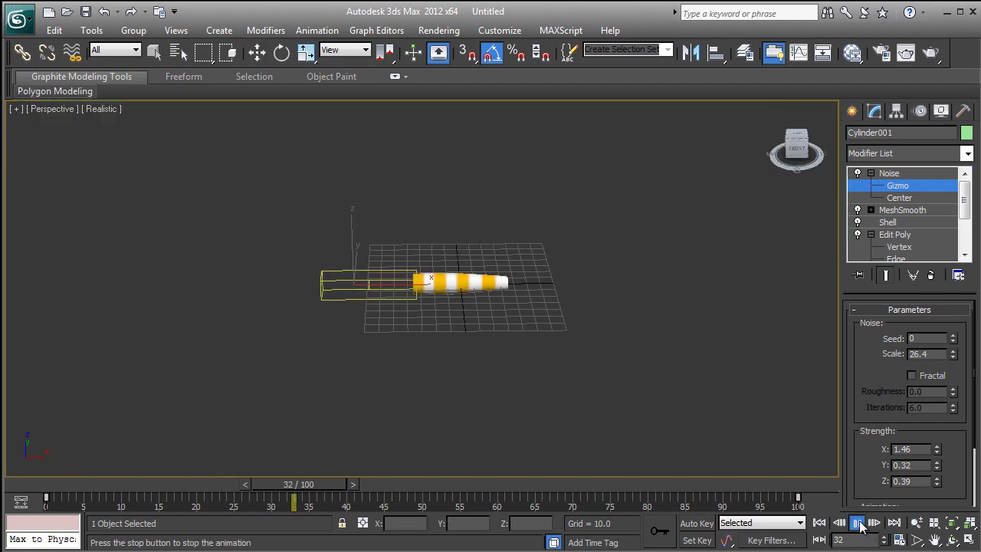
scroll(513, 372, "up", 5)
middle_click_drag(513, 372, 459, 234, "alt")
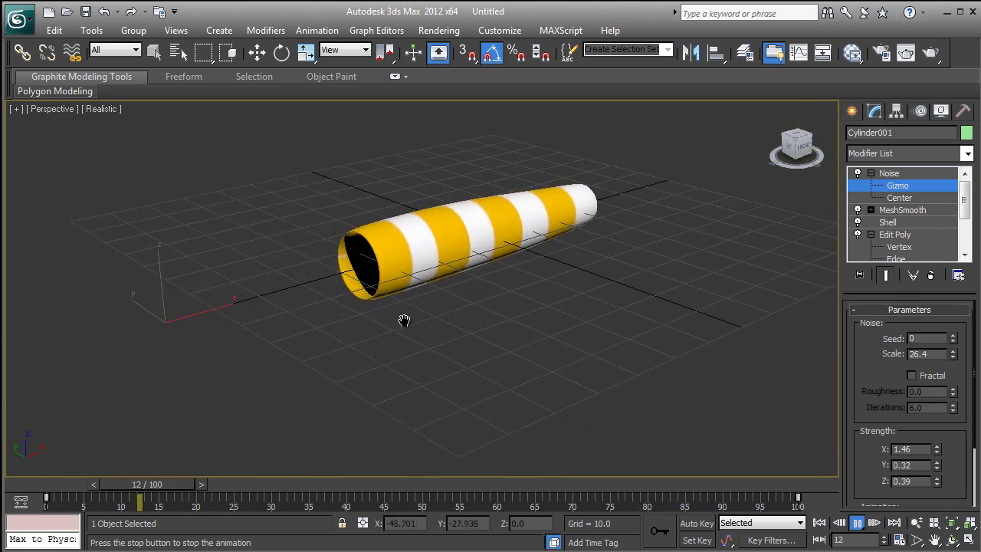
left_click(857, 522)
Add an Edit Poly modifier and move it directly below Noise in the modifier stack.
left_click(967, 153)
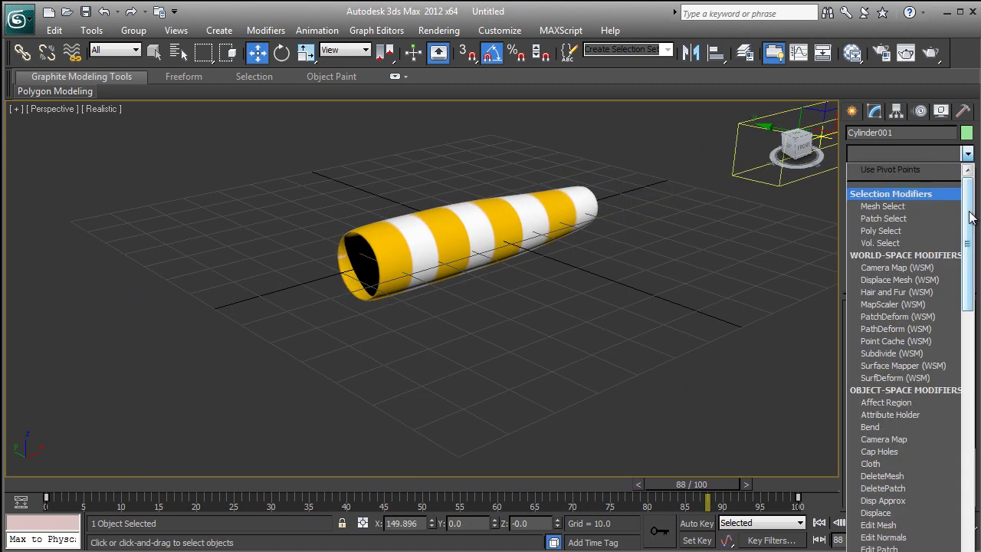
scroll(954, 406, "down", 10)
scroll(954, 360, "up", 13)
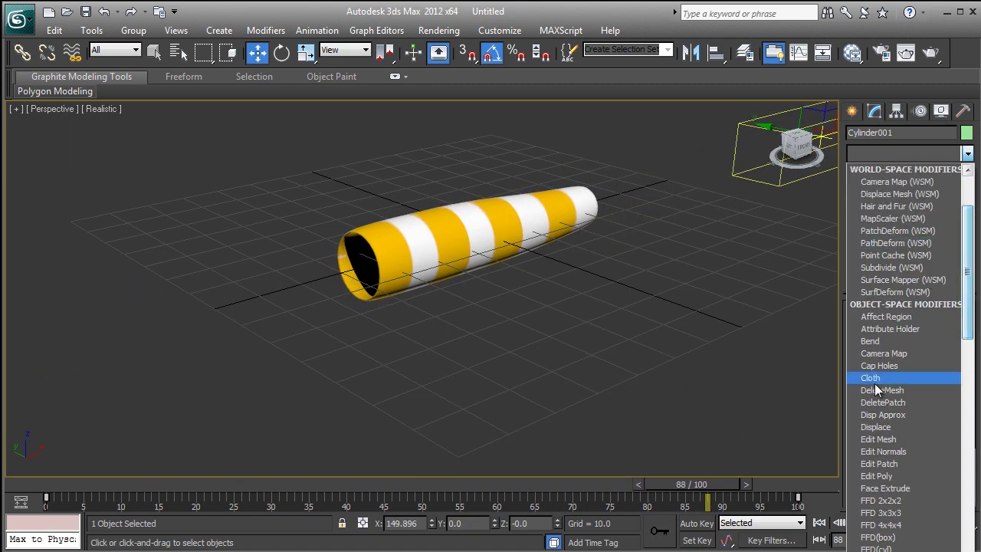
left_click(877, 475)
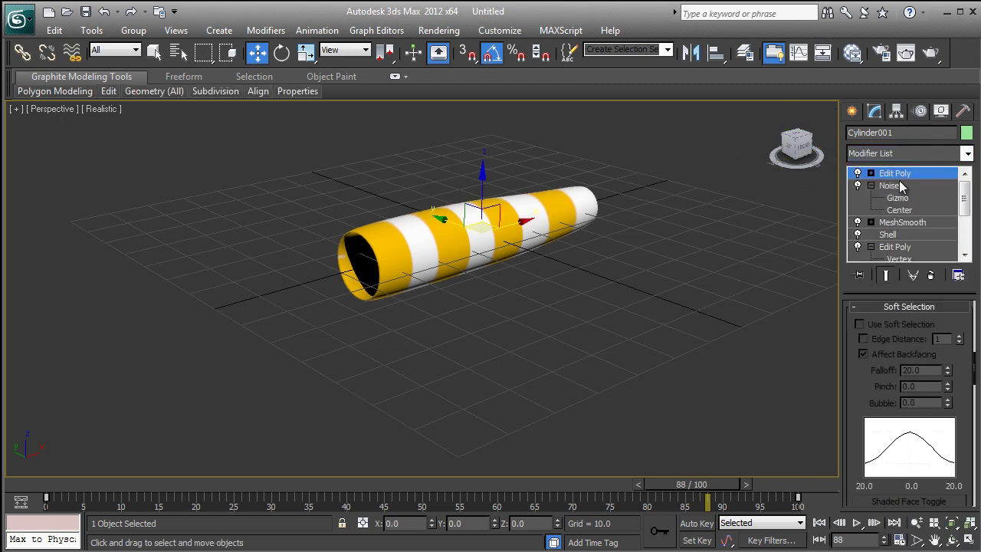
left_click_drag(891, 221, 890, 218)
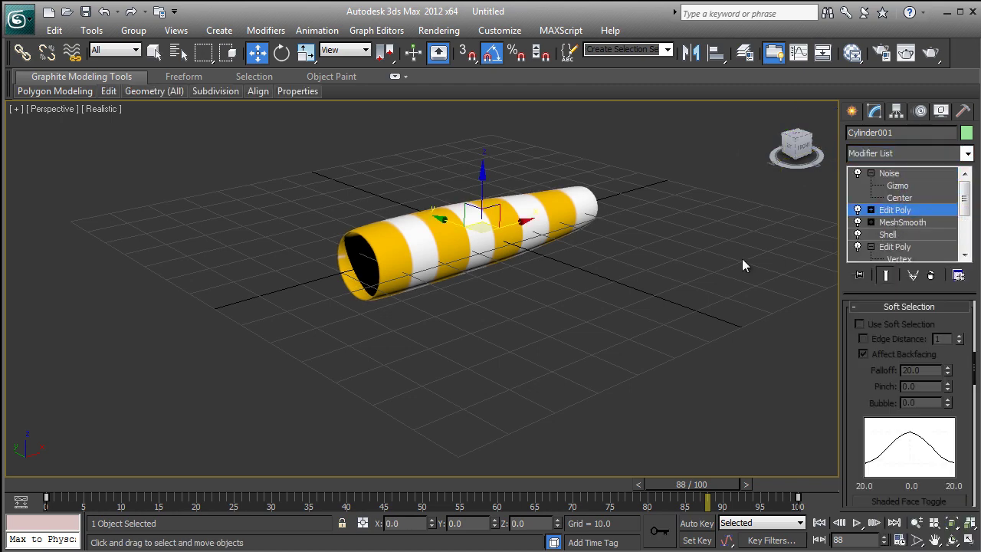
Play the animation and examine the tube's motion from the front.
left_click(855, 522)
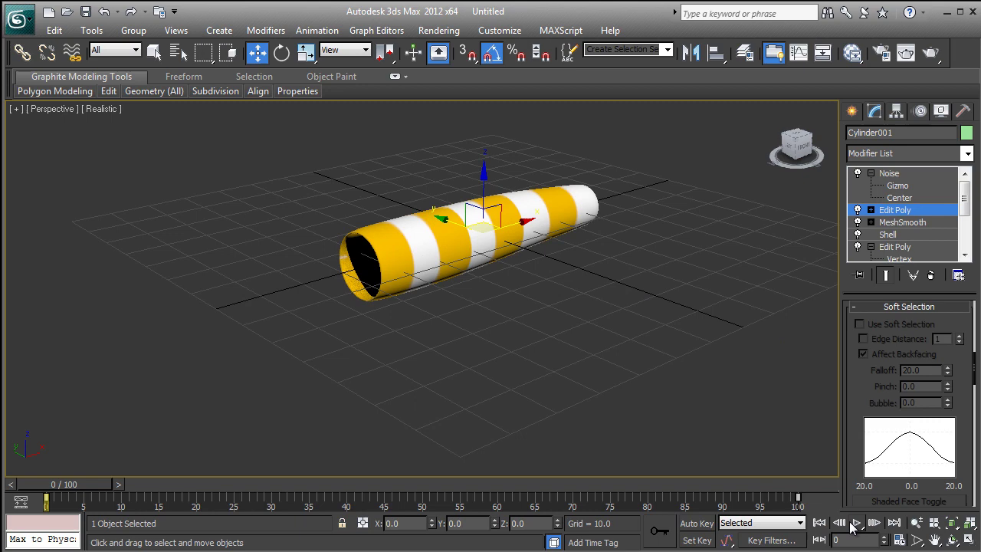
middle_click_drag(395, 305, 346, 275, "alt")
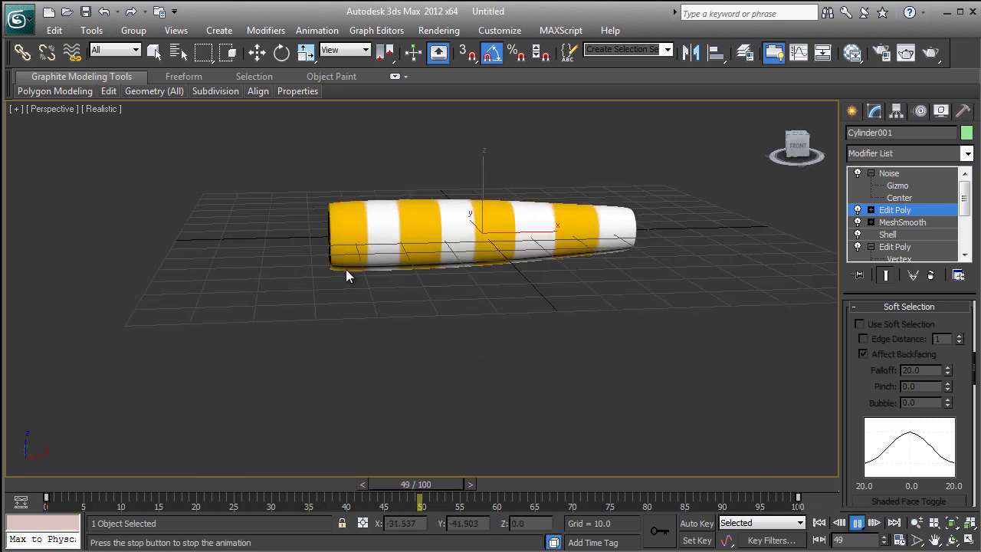
middle_click_drag(318, 226, 369, 227, "alt")
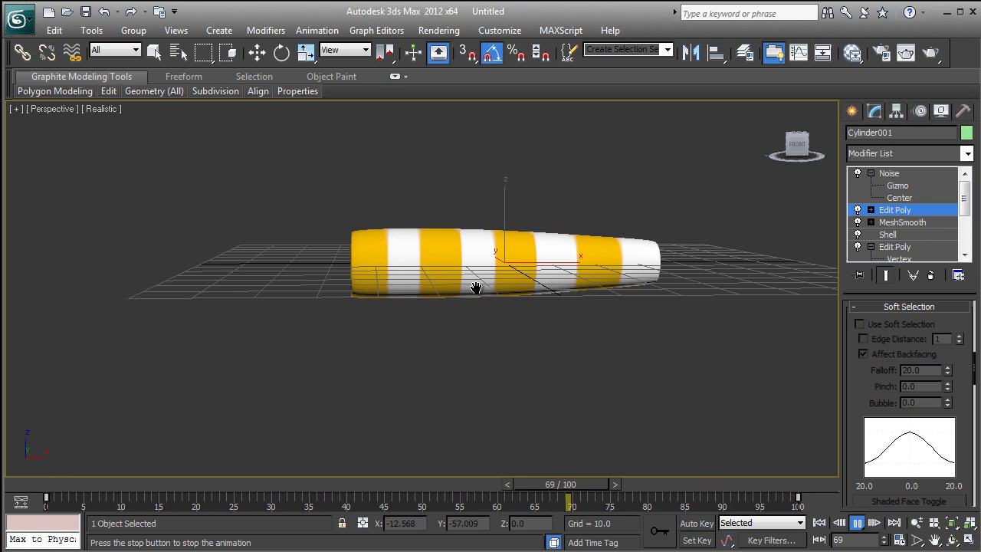
Select a single ring of vertices near the tube's wide end in the upper Edit Poly and return to Noise in the four-viewport layout.
left_click(870, 209)
left_click(899, 222)
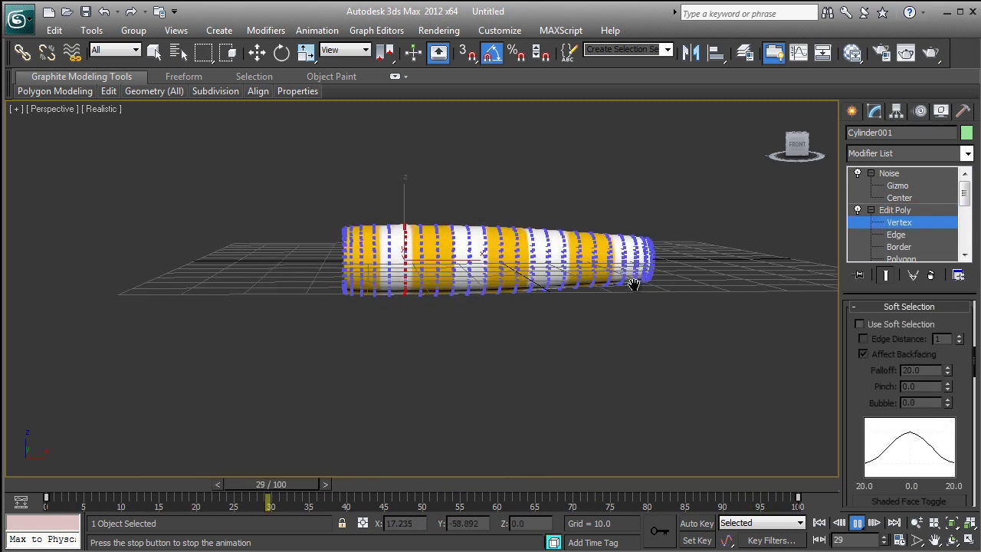
middle_click_drag(634, 285, 628, 282)
key("alt+w")
scroll(657, 210, "down", 5)
middle_click_drag(671, 215, 622, 194)
left_click(889, 174)
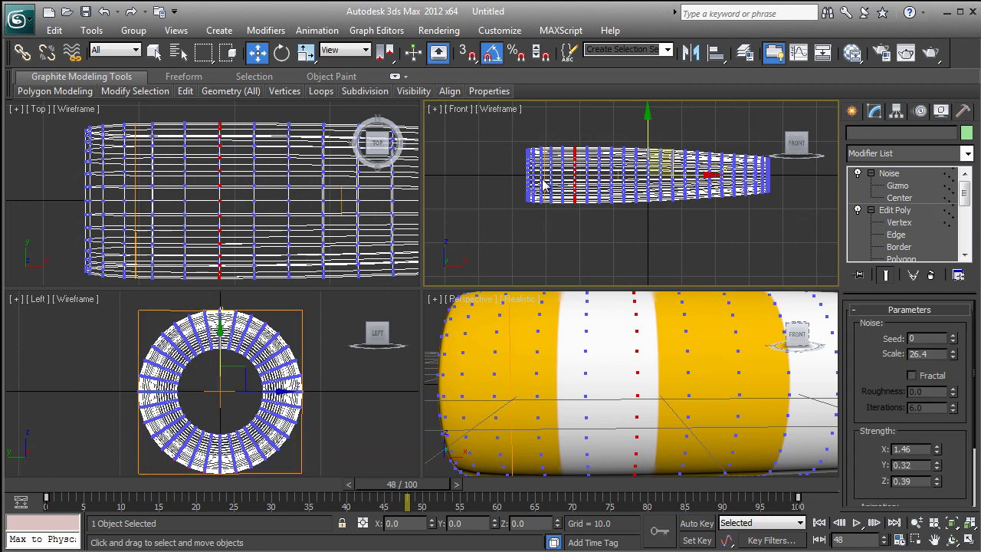
Play the animation and examine how Noise affects only the selected vertex ring in the Front view.
left_click(856, 524)
scroll(630, 188, "up", 4)
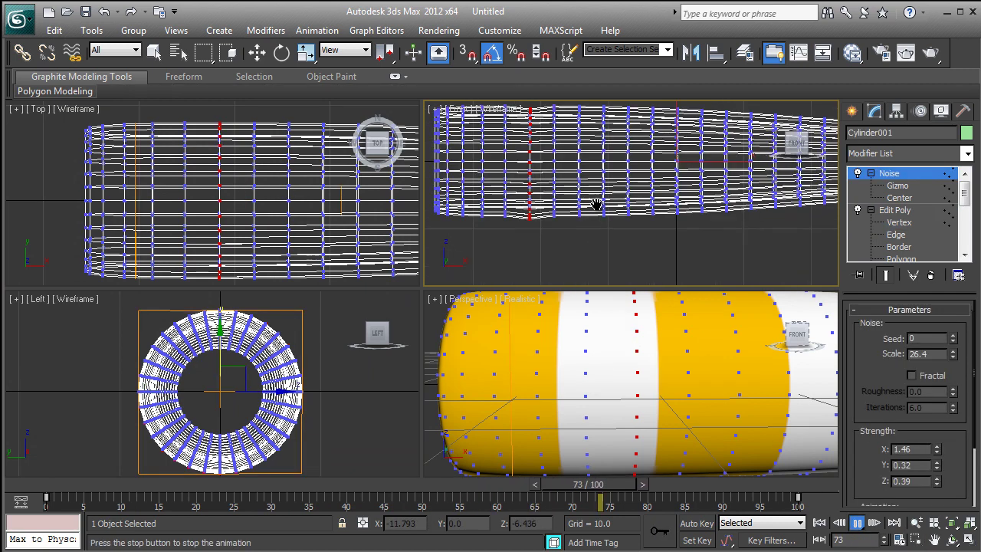
middle_click_drag(531, 145, 567, 160)
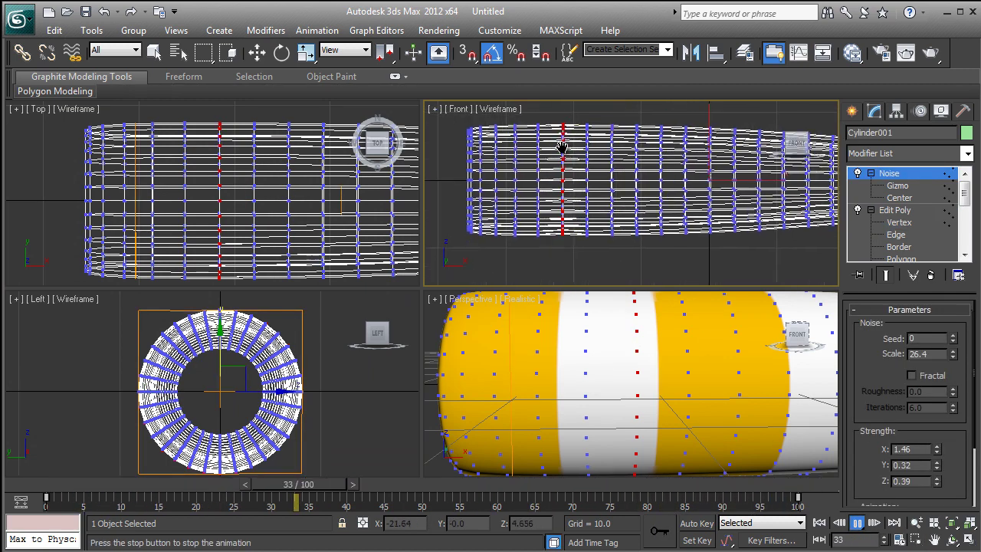
scroll(720, 226, "down", 5)
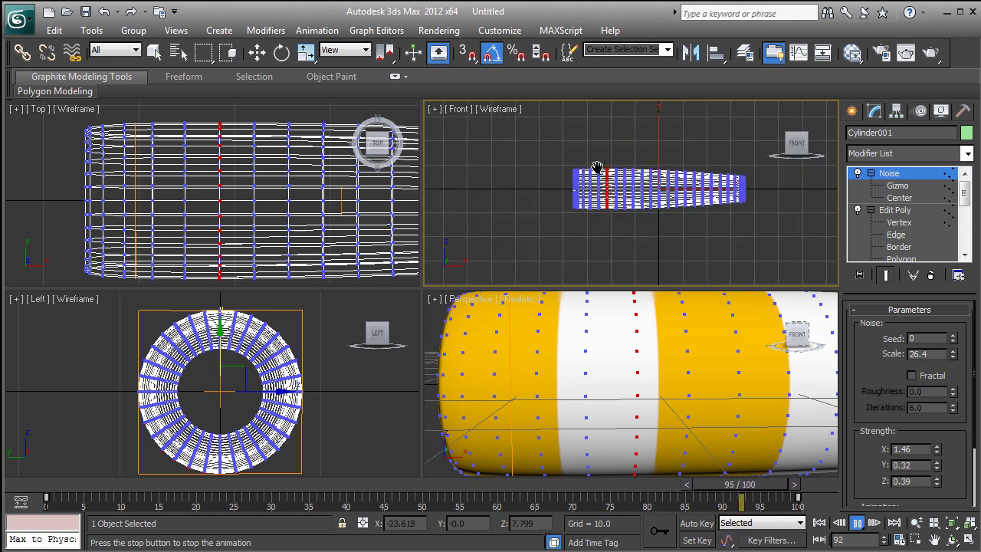
Stop the playback and maximize the Perspective viewport with the whole tube in view.
left_click(896, 210)
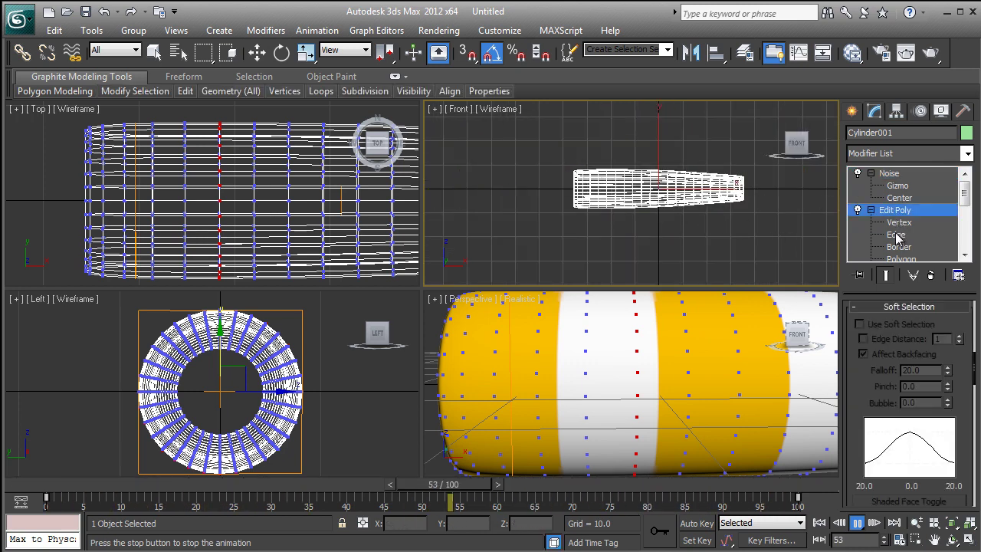
left_click(898, 224)
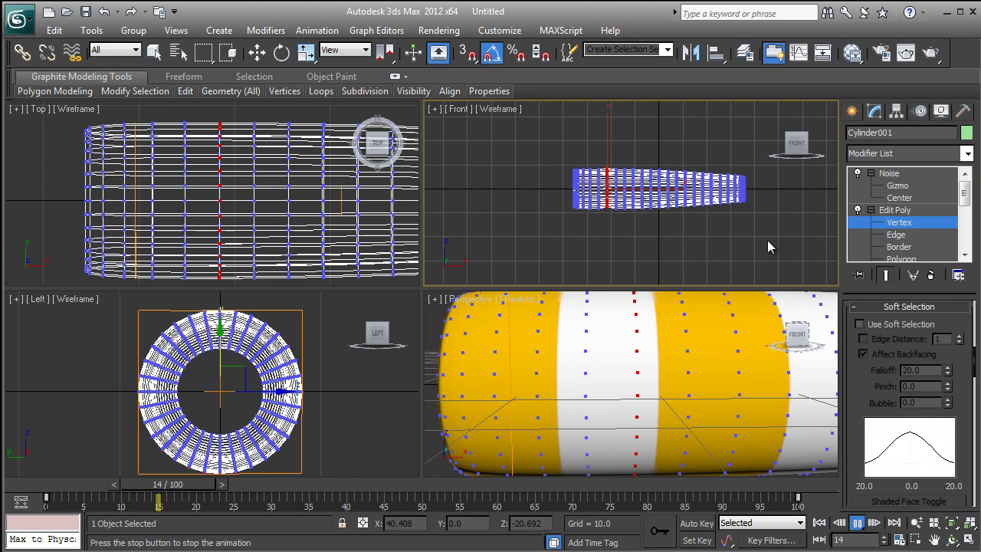
left_click(856, 522)
left_click(889, 173)
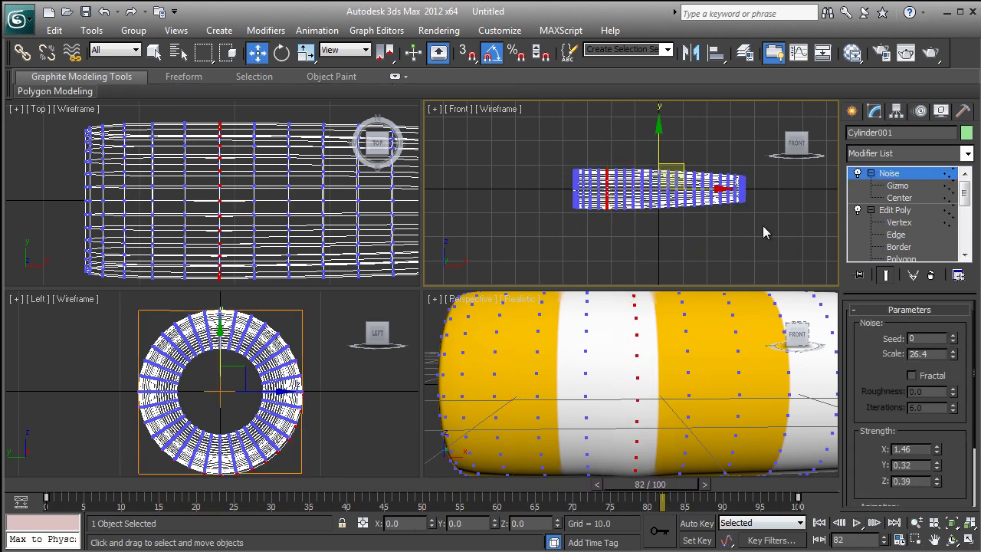
scroll(705, 370, "down", 5)
key("alt+w")
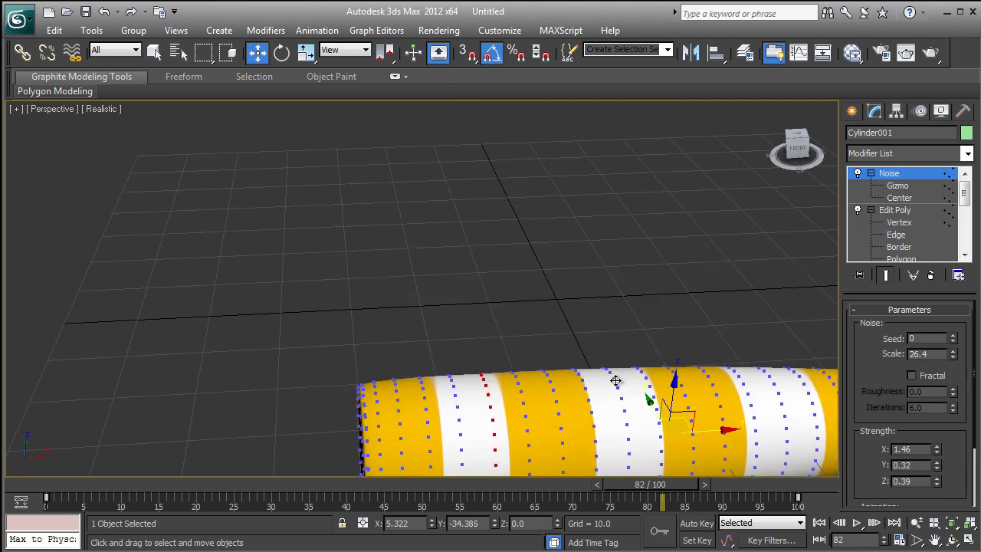
scroll(626, 366, "down", 3)
left_click(608, 337)
left_click(489, 260)
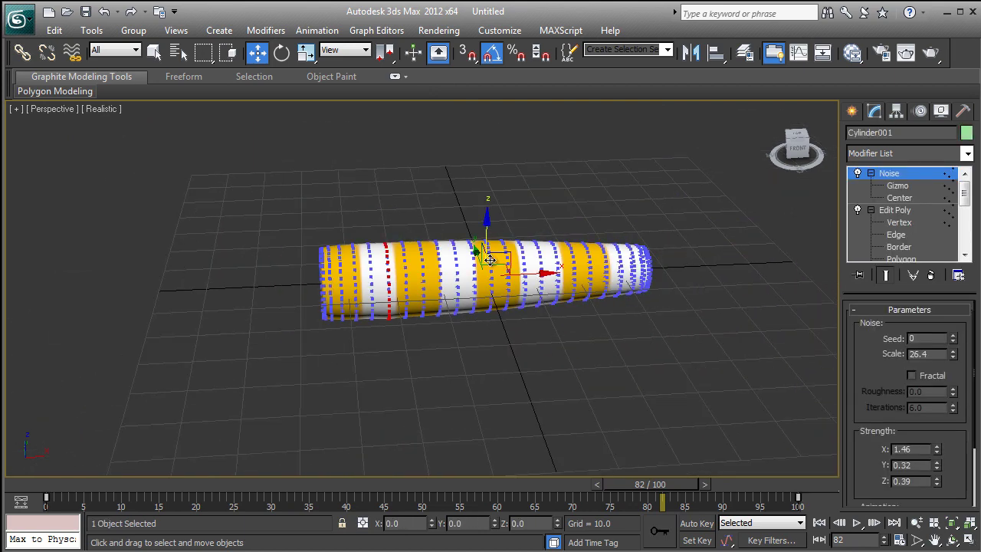
In the upper Edit Poly's Vertex level, select all vertices except the first few rings at the tube's wide end.
left_click(896, 221)
left_click_drag(695, 330, 413, 217)
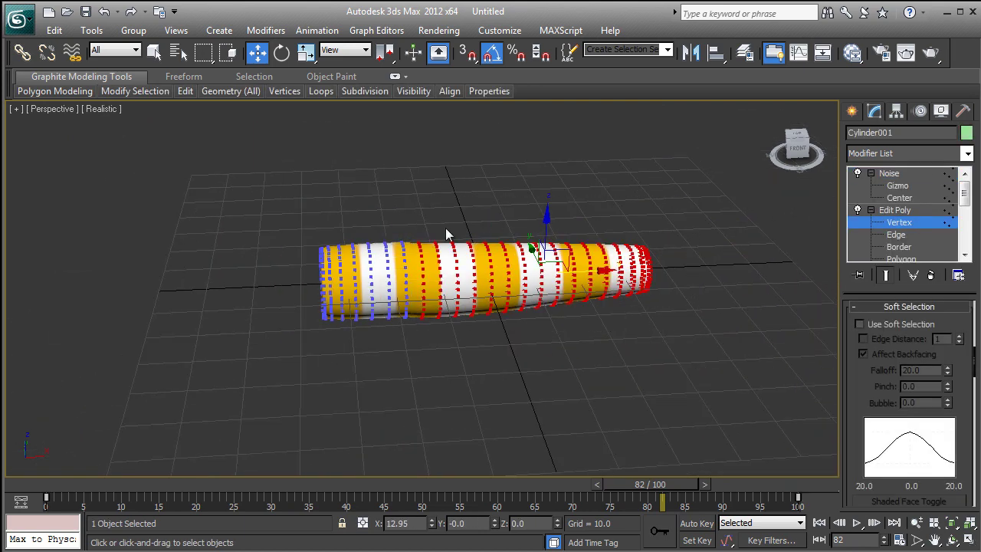
middle_click_drag(387, 278, 415, 256)
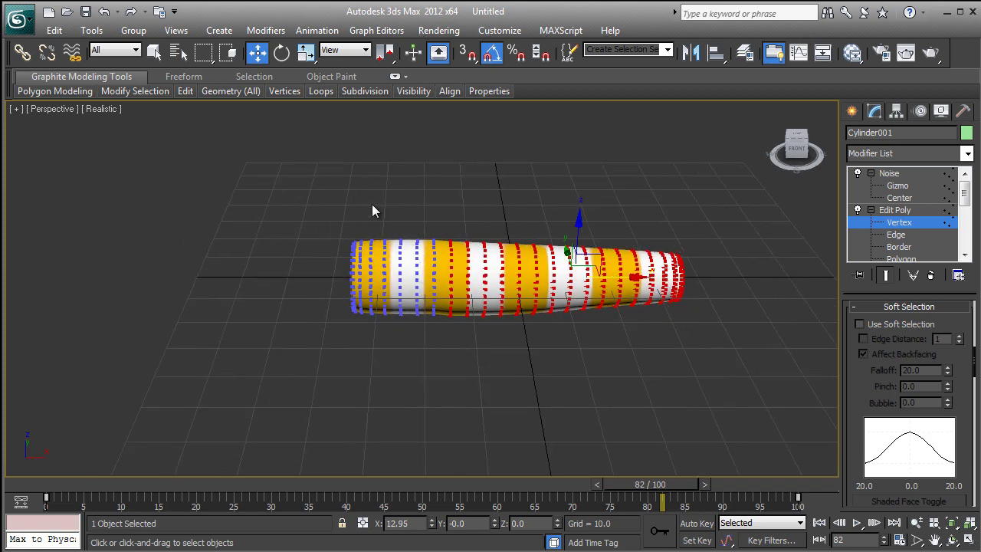
left_click_drag(372, 203, 654, 353, "ctrl")
middle_click_drag(412, 251, 453, 258)
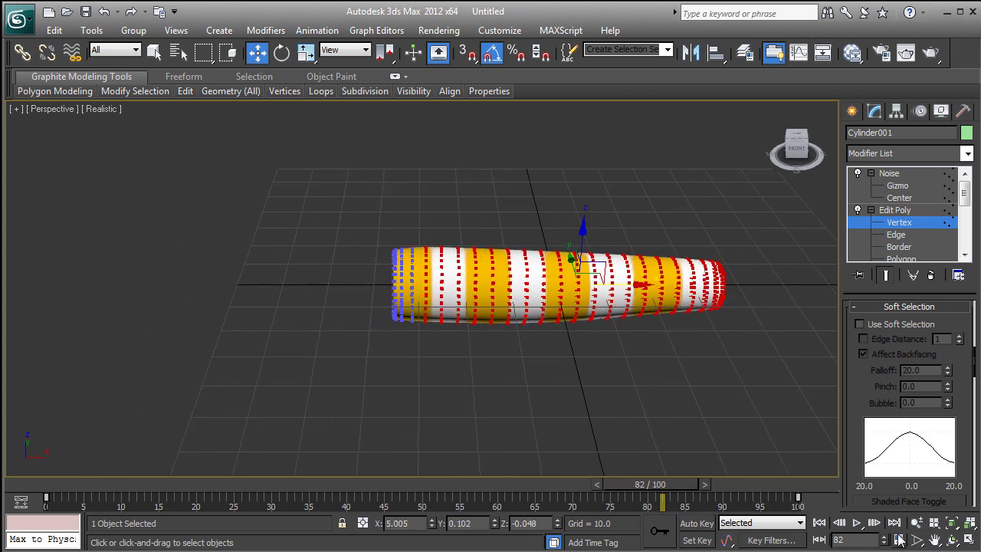
Play the animation and examine how Noise deforms the tube with the wide-end vertex rings left unselected.
left_click(858, 523)
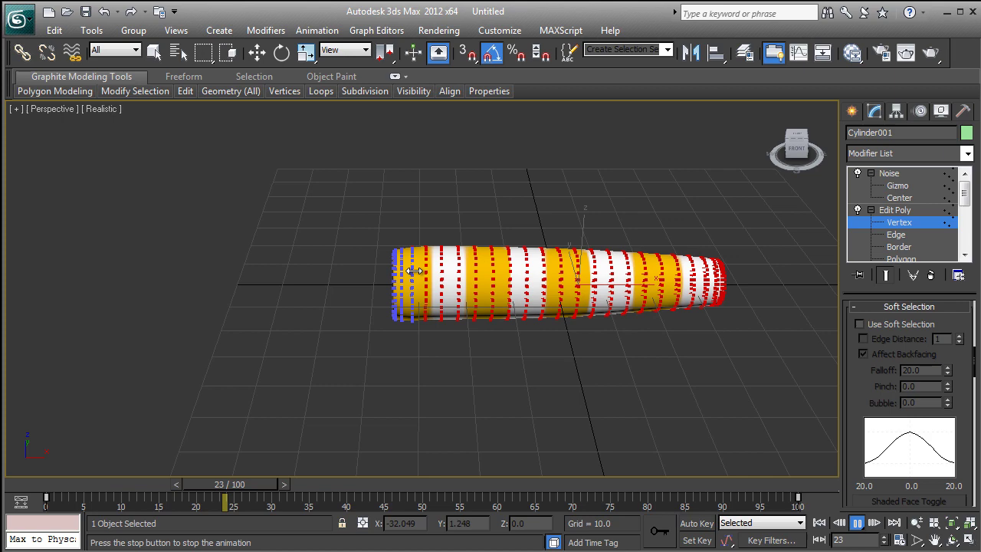
mouse_move(407, 269)
middle_mouse_down("alt")
mouse_move(422, 291)
mouse_move(422, 263)
middle_mouse_up("alt")
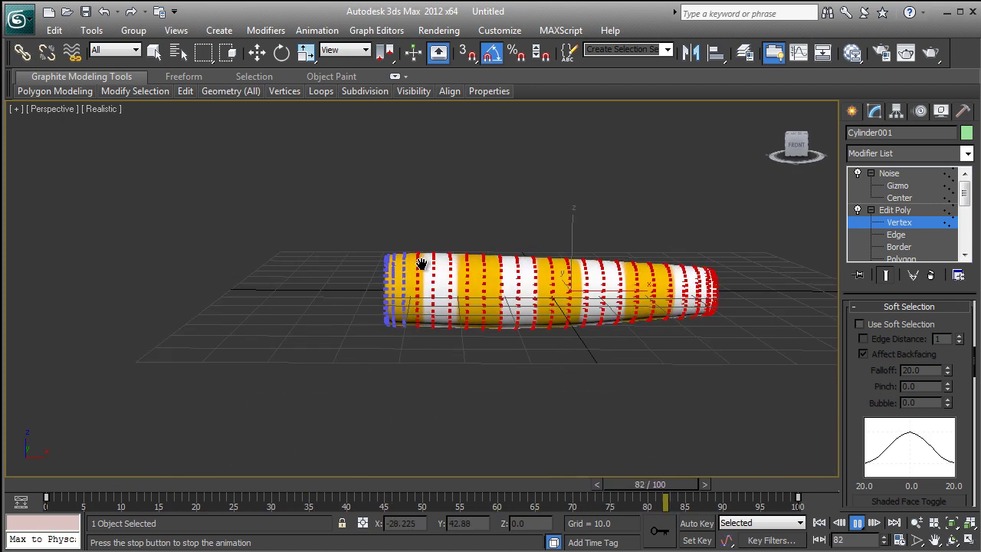
scroll(392, 215, "up", 4)
scroll(558, 370, "down", 6)
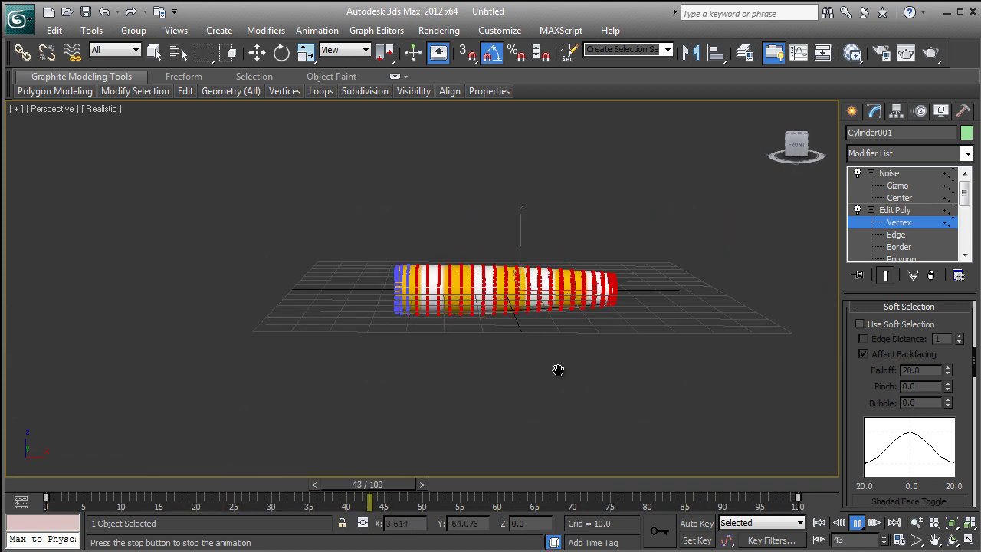
left_click(857, 523)
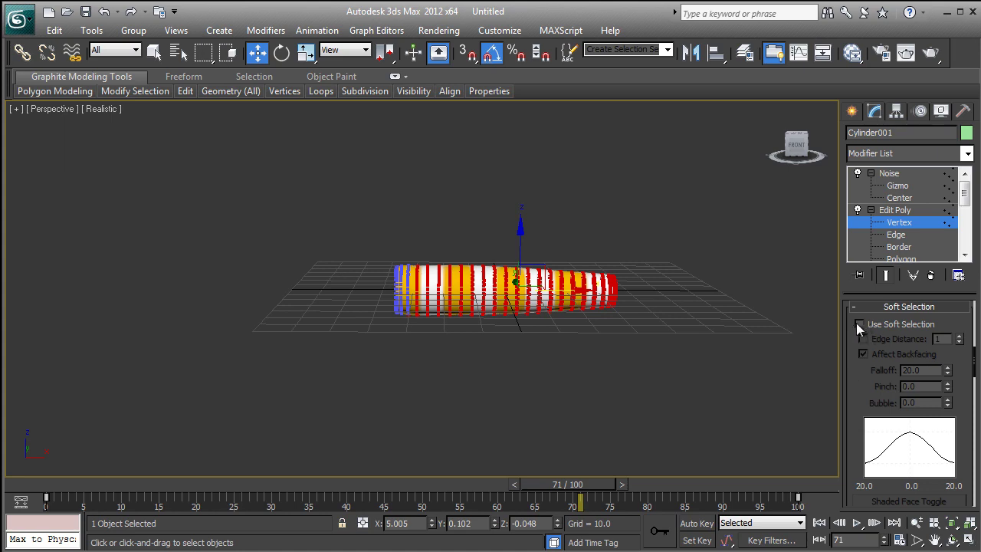
Enable Use Soft Selection and select only the vertex ring at the tube's narrow end in the Front view.
left_click(859, 324)
left_click(682, 328)
scroll(681, 328, "up", 3)
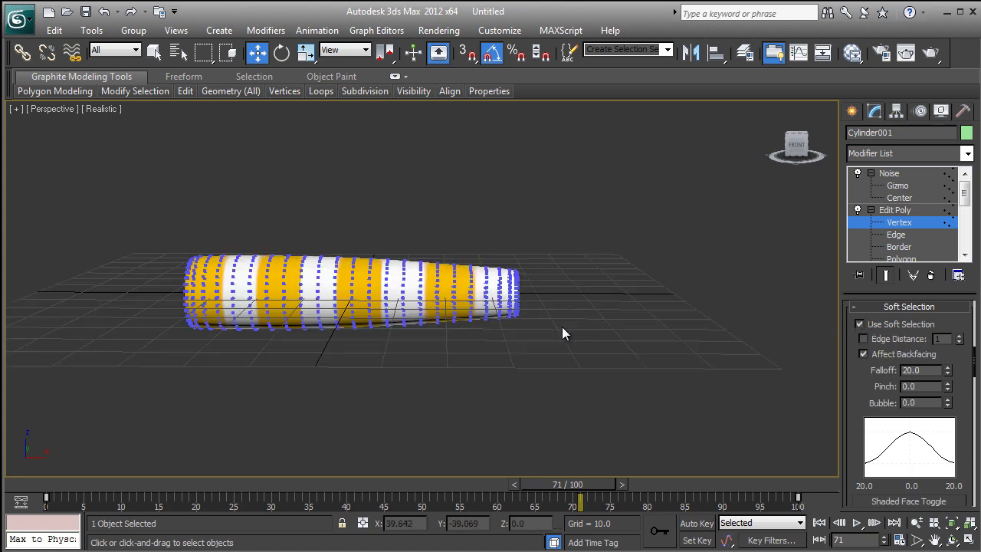
key("alt+w")
scroll(658, 253, "up", 5)
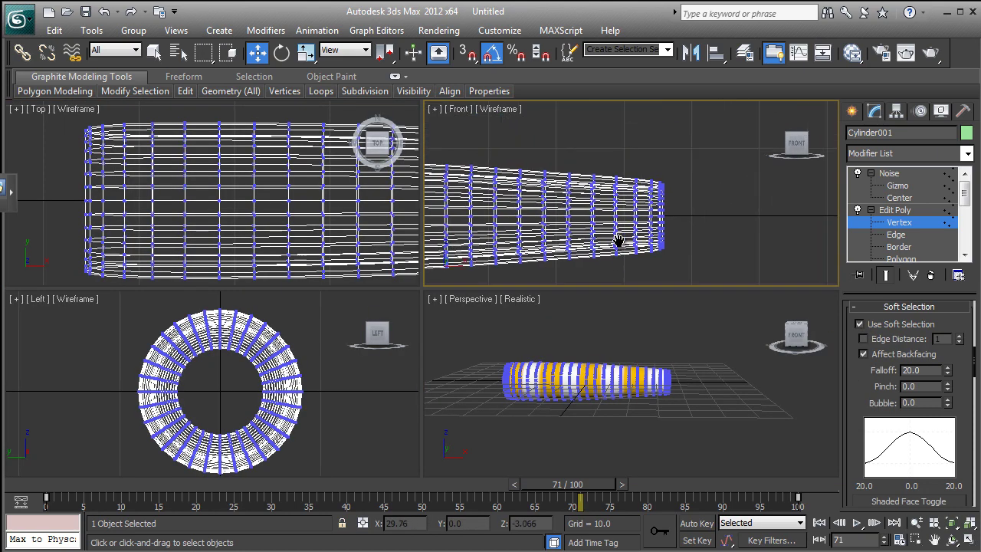
left_click_drag(650, 184, 648, 178)
Set the soft selection falloff to 145.159 and pinch to 1.91, checking the effect in the maximized Perspective view during playback.
right_click(672, 348)
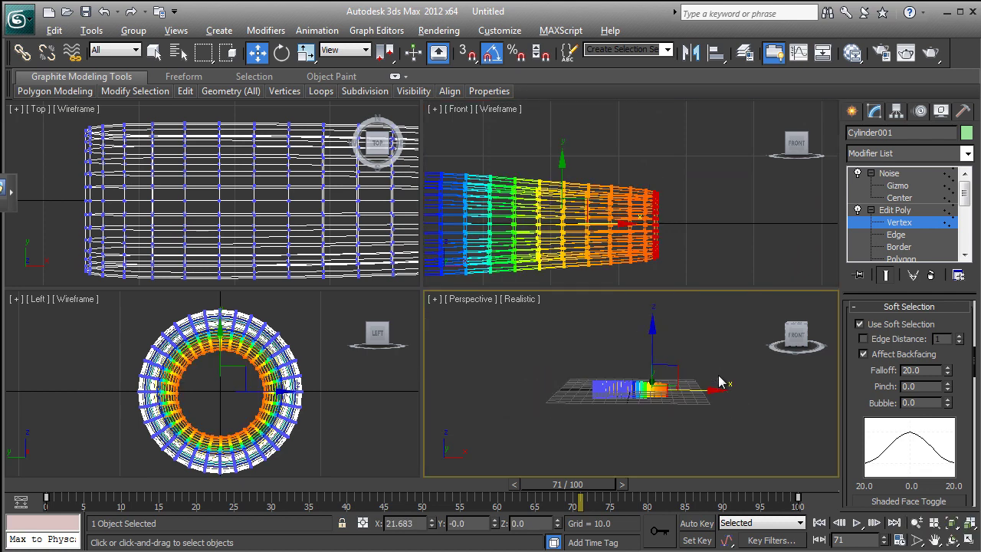
key("alt+w")
scroll(530, 328, "up", 3)
scroll(530, 328, "up", 2)
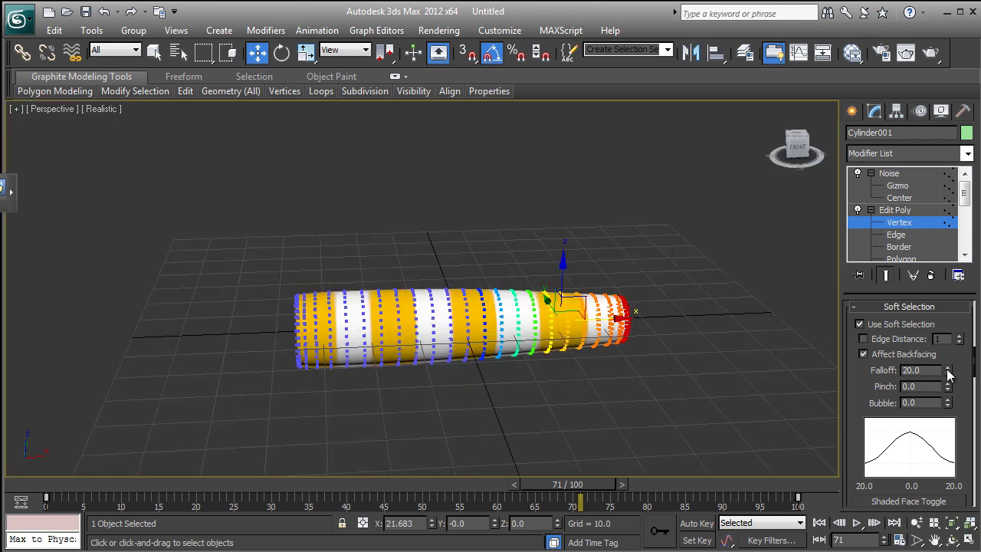
left_click_drag(949, 373, 960, 301)
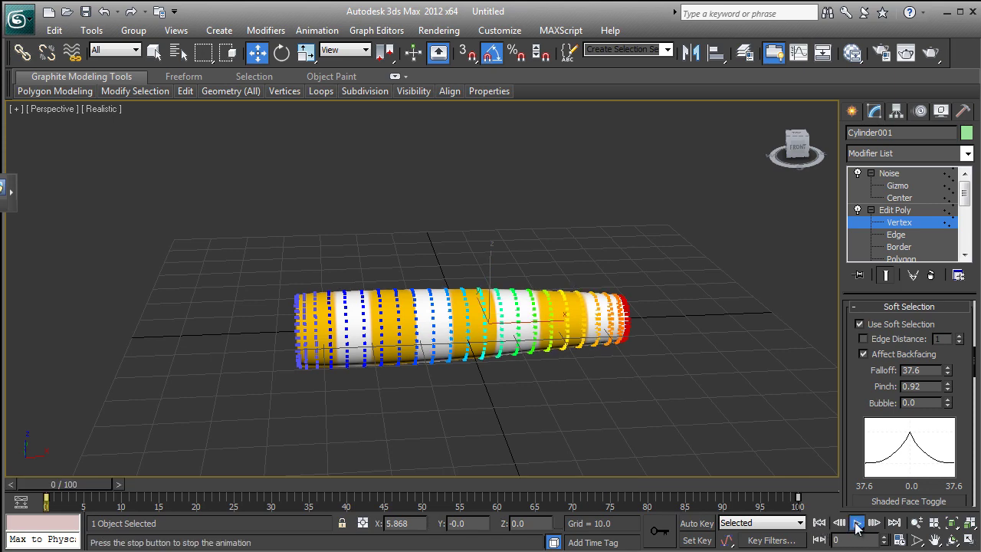
middle_click_drag(677, 449, 646, 390, "alt")
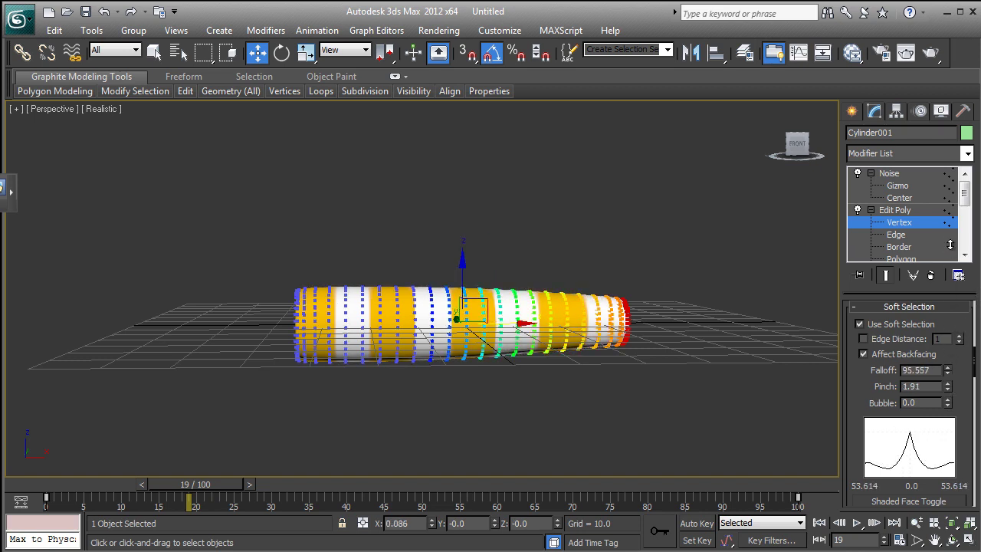
left_click(857, 523)
left_click(857, 522)
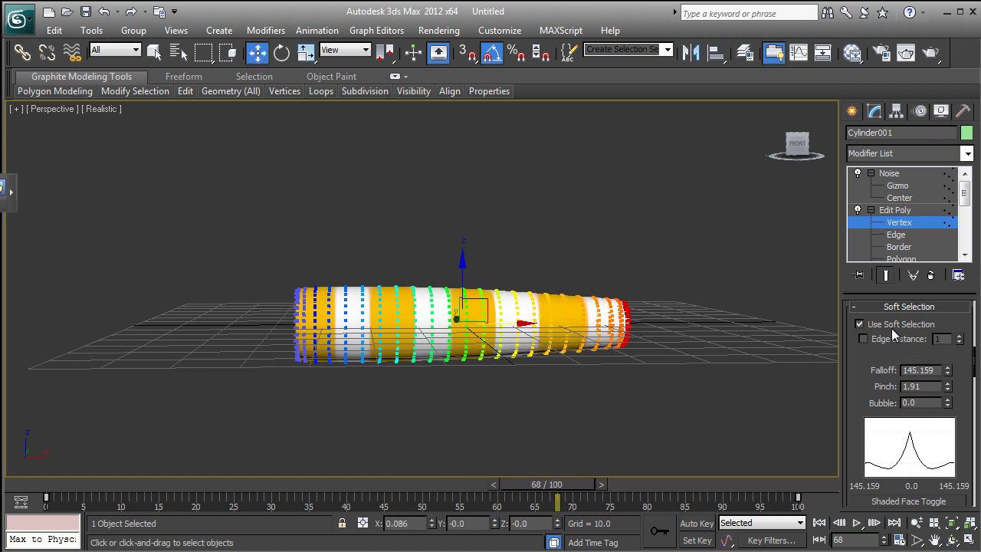
Set the Noise modifier's scale to 9.504 and play the animation to check the deformation along the tube.
left_click(889, 173)
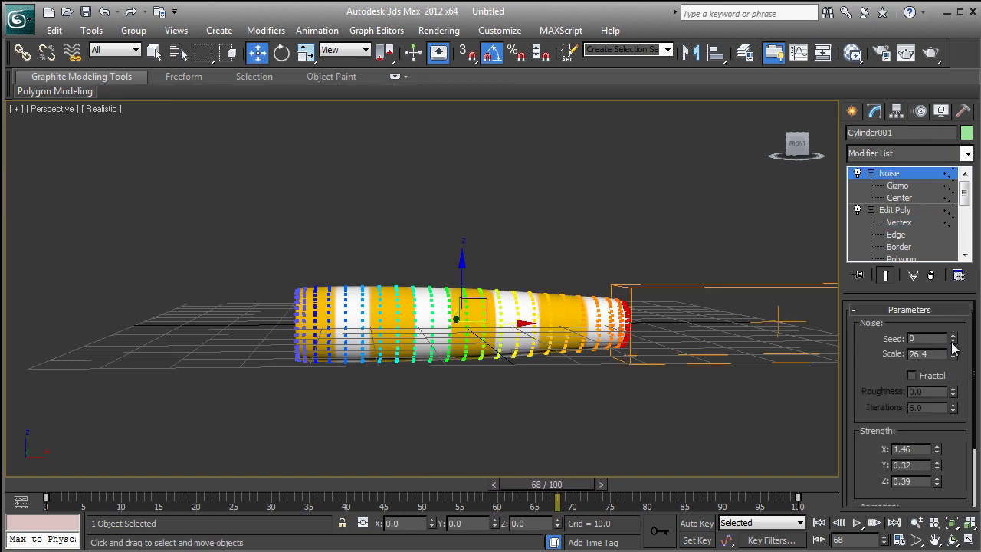
left_click_drag(955, 365, 955, 387)
left_click(856, 522)
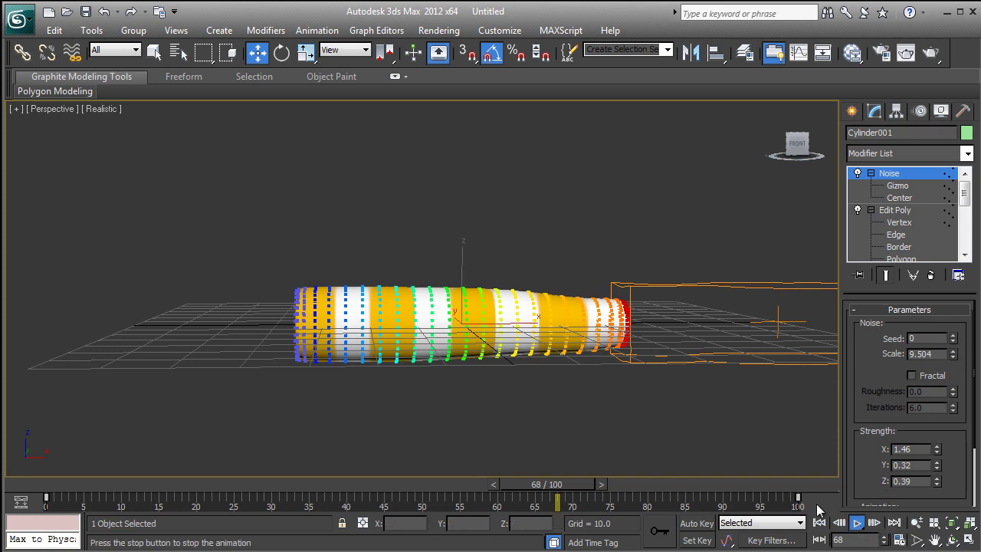
scroll(669, 379, "down", 4)
middle_click_drag(670, 378, 577, 377)
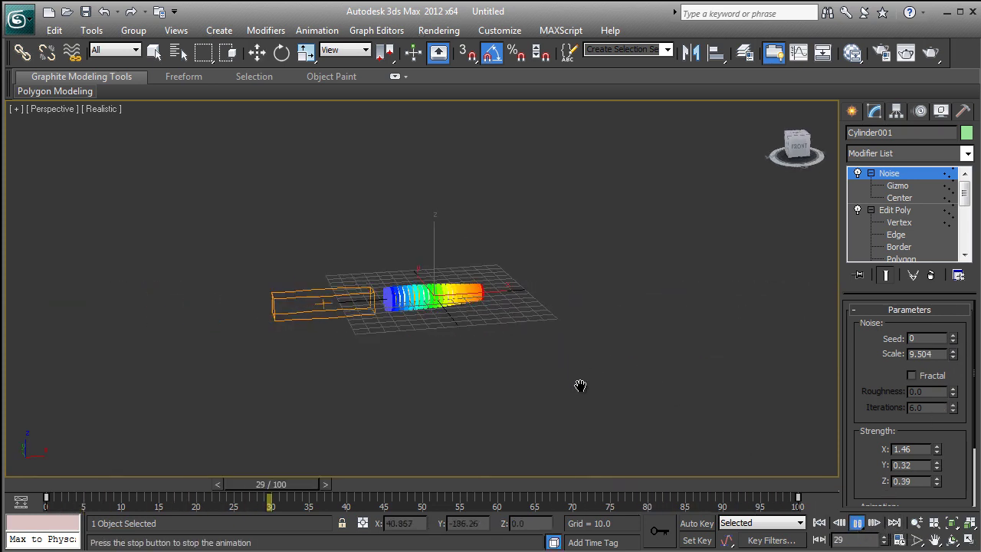
scroll(582, 381, "up", 2)
left_click(857, 522)
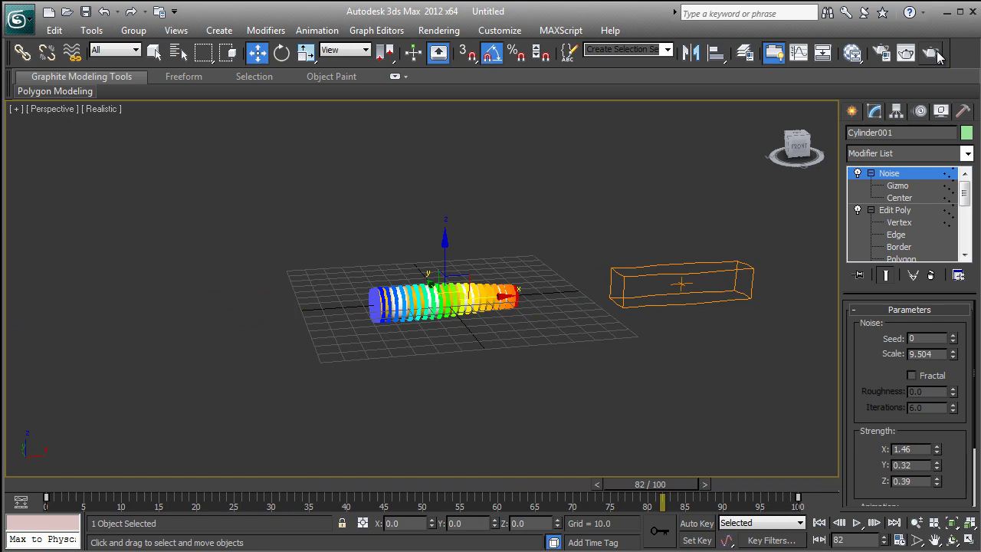
Add a Bend modifier above Noise on the tube.
left_click(870, 173)
left_click(904, 154)
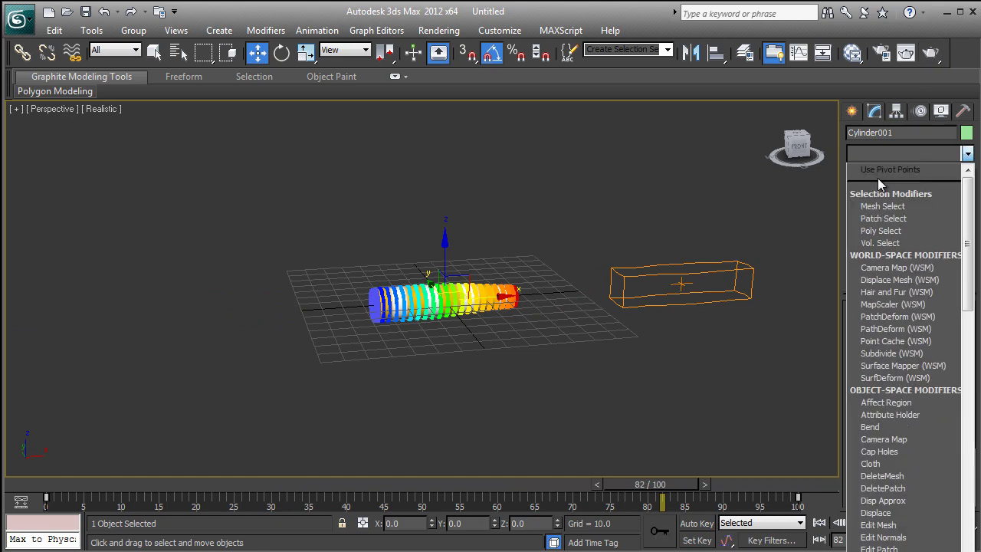
left_click(872, 426)
scroll(587, 326, "up", 3)
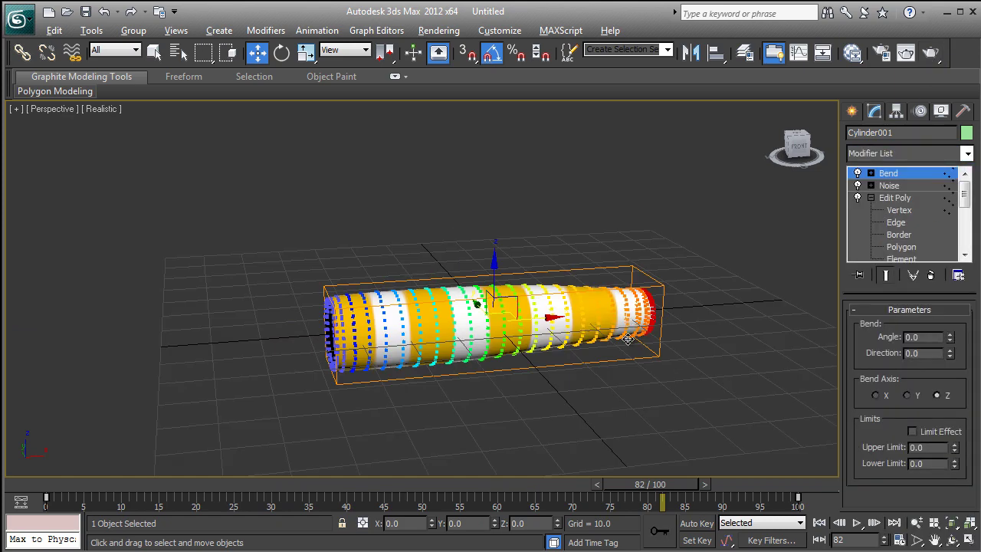
middle_click_drag(605, 333, 613, 314)
scroll(612, 314, "up", 2)
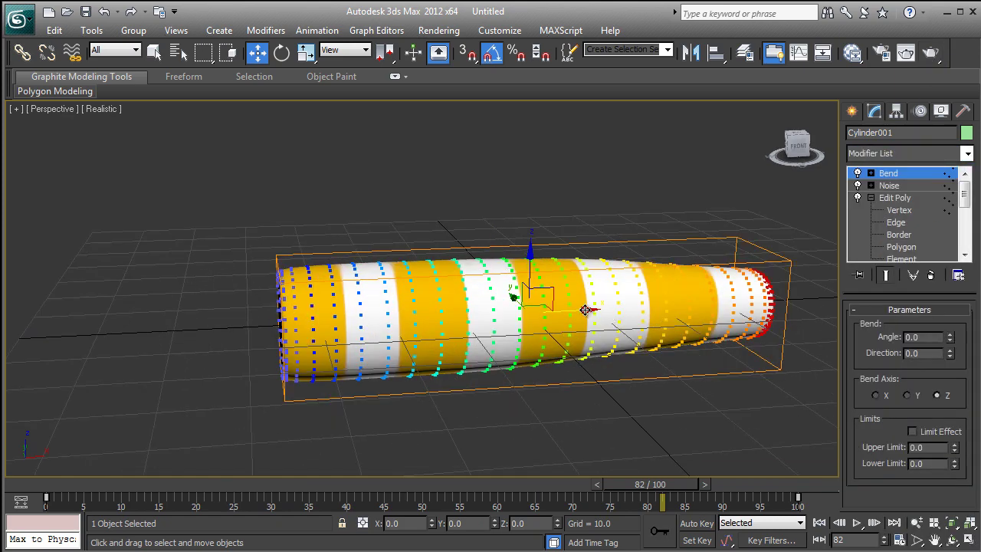
Move the Bend gizmo along X to the tube's wide end, at about X -35.6.
left_click(870, 173)
left_click(897, 186)
left_click_drag(584, 309, 336, 329)
middle_click_drag(441, 330, 477, 295)
scroll(477, 300, "down", 2)
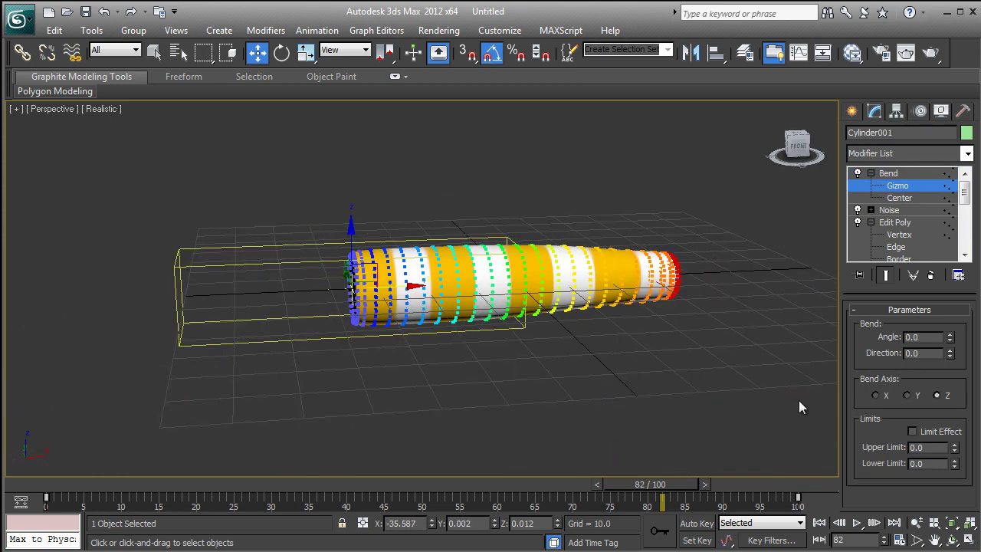
Enable the Bend's Limit Effect with a lower limit of -44.98, test the bend, and set its angle to 0.
left_click(912, 431)
left_click_drag(950, 340, 934, 360)
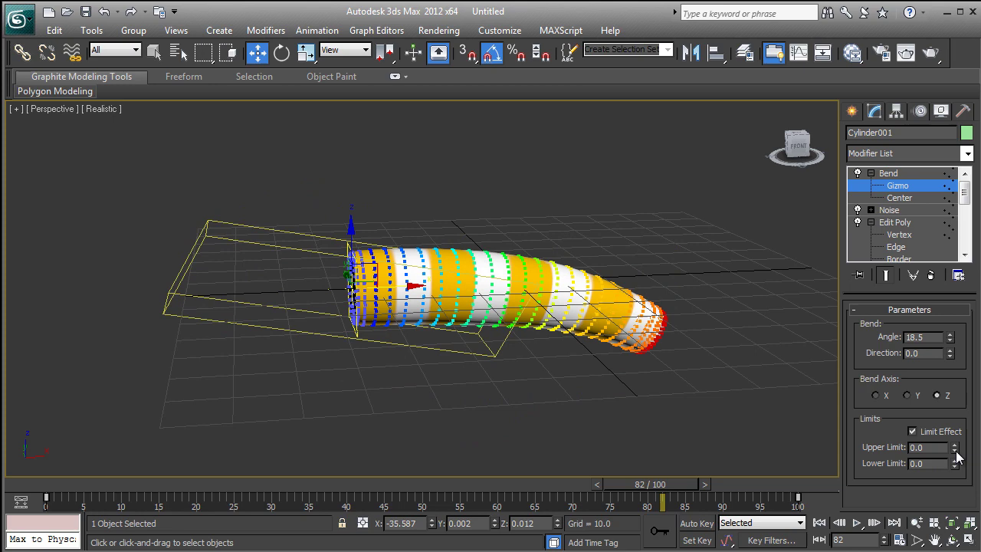
left_click_drag(955, 450, 822, 506)
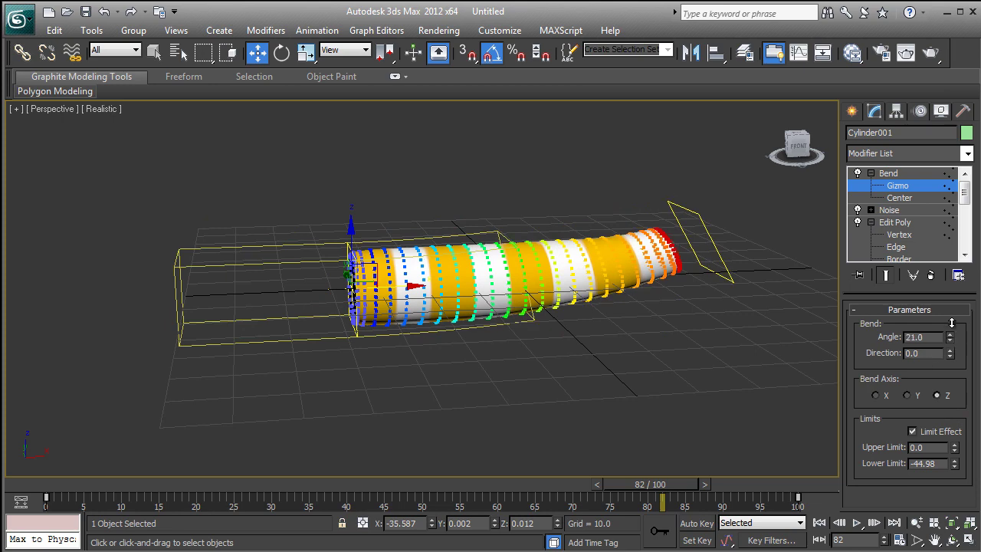
mouse_move(949, 337)
left_mouse_down()
mouse_move(946, 454)
mouse_move(947, 348)
mouse_move(936, 459)
mouse_move(920, 352)
mouse_move(923, 375)
mouse_move(941, 342)
left_mouse_up()
type("0")
key("Return")
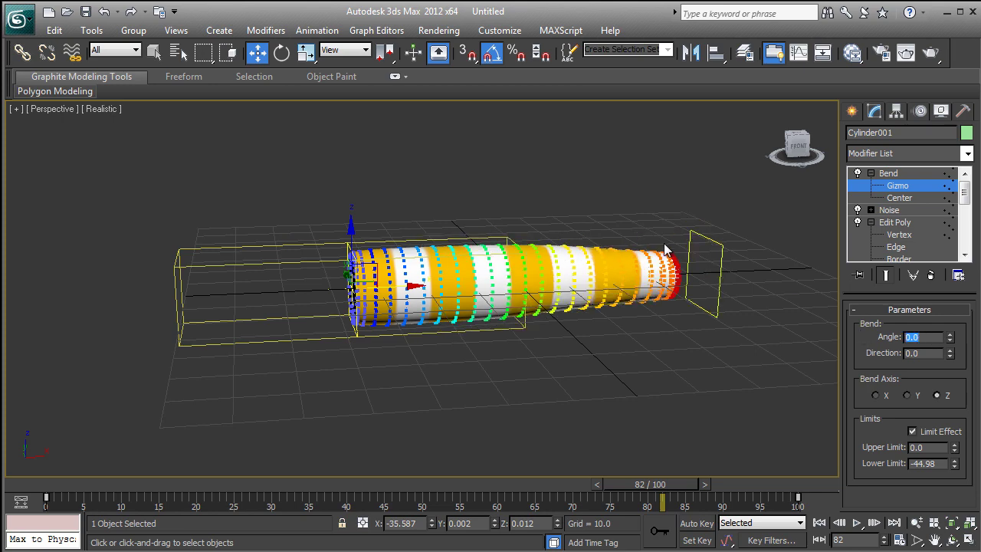
Open the Track View Curve Editor and place its window above the tube, clear of the modifier stack.
left_click(376, 29)
left_click(383, 46)
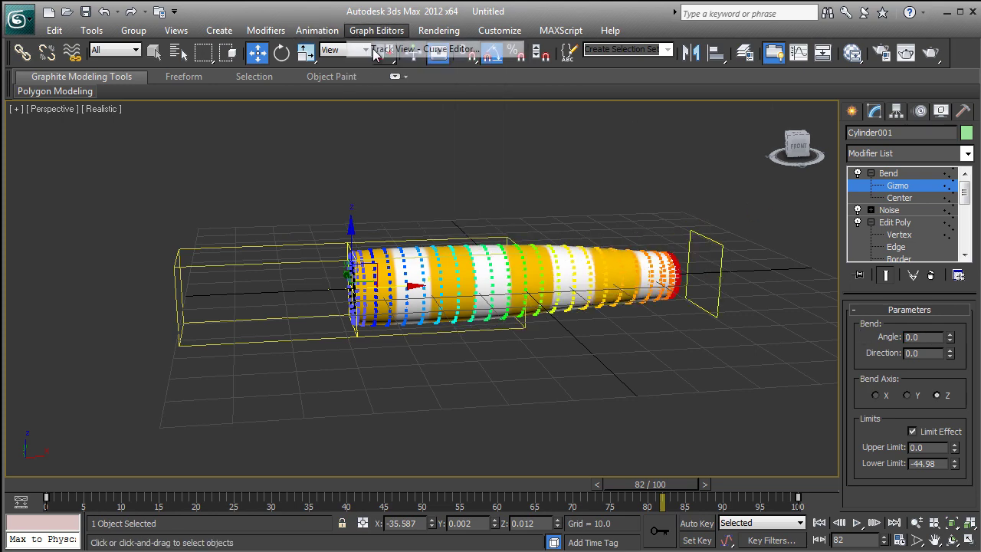
left_click_drag(261, 104, 306, 101)
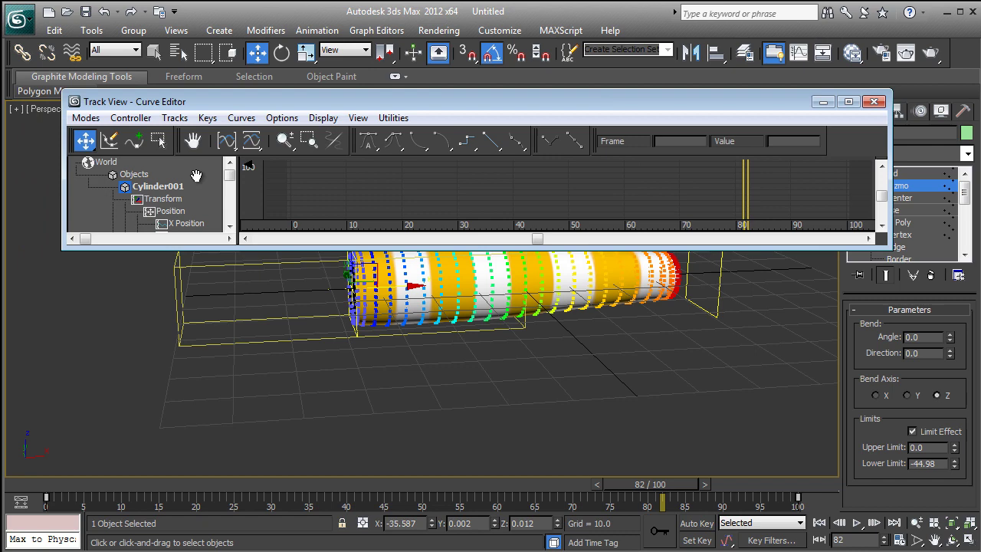
left_click_drag(464, 105, 440, 94)
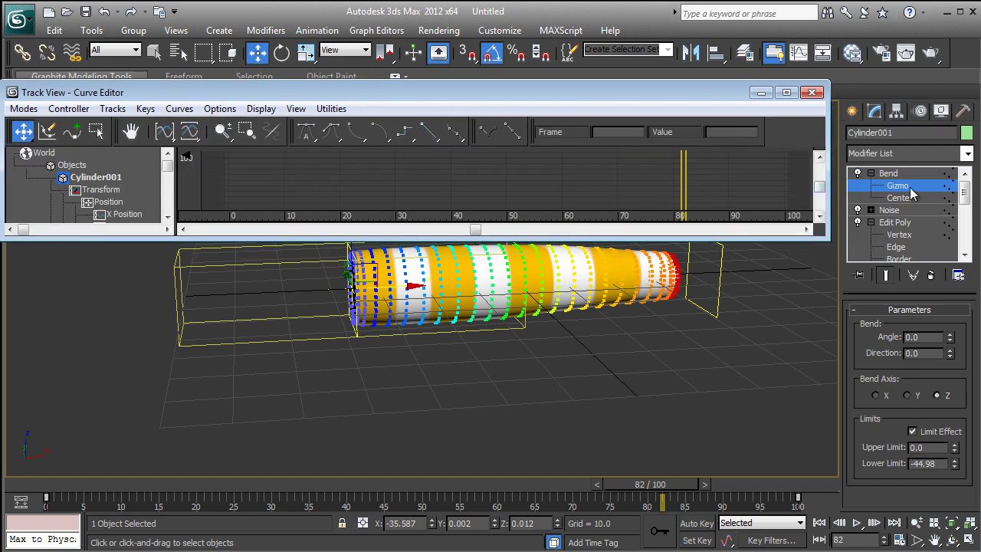
Assign a Noise Float controller to the Bend modifier's Angle track.
left_click_drag(167, 169, 166, 196)
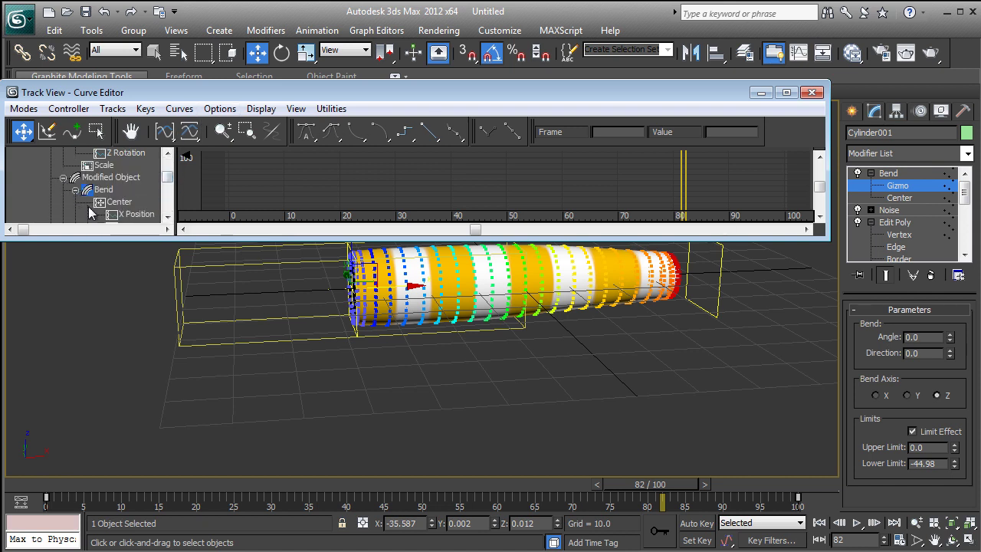
left_click_drag(166, 167, 169, 198)
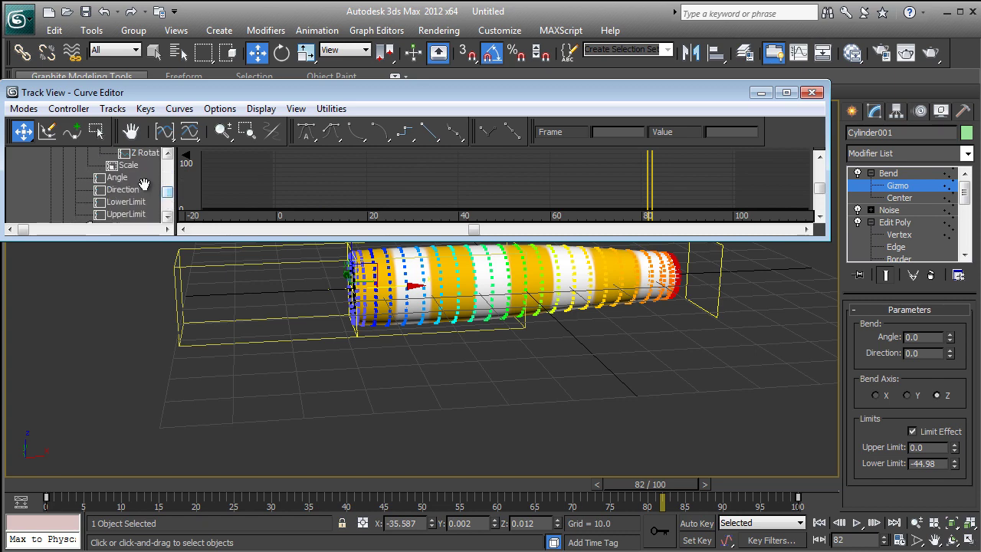
left_click(115, 178)
right_click(110, 184)
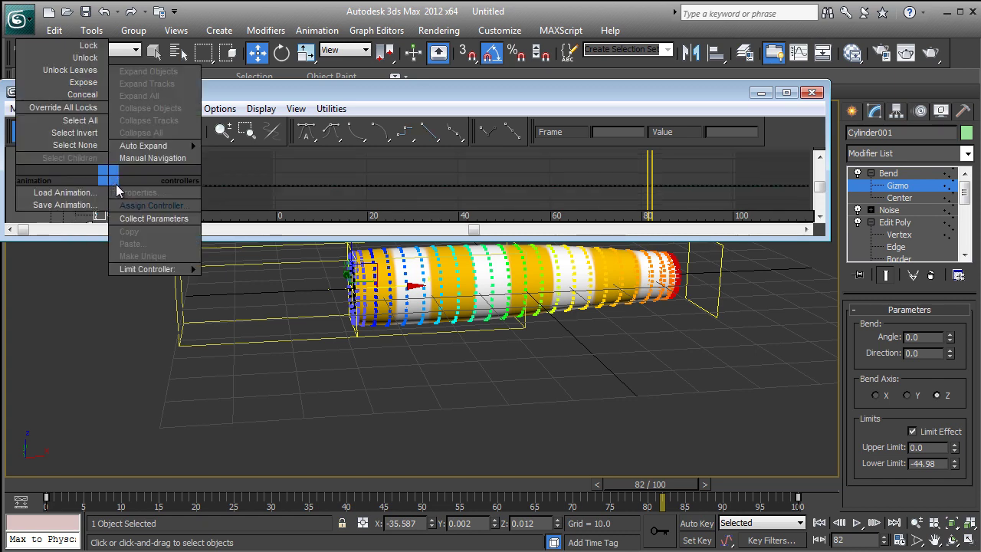
left_click(128, 205)
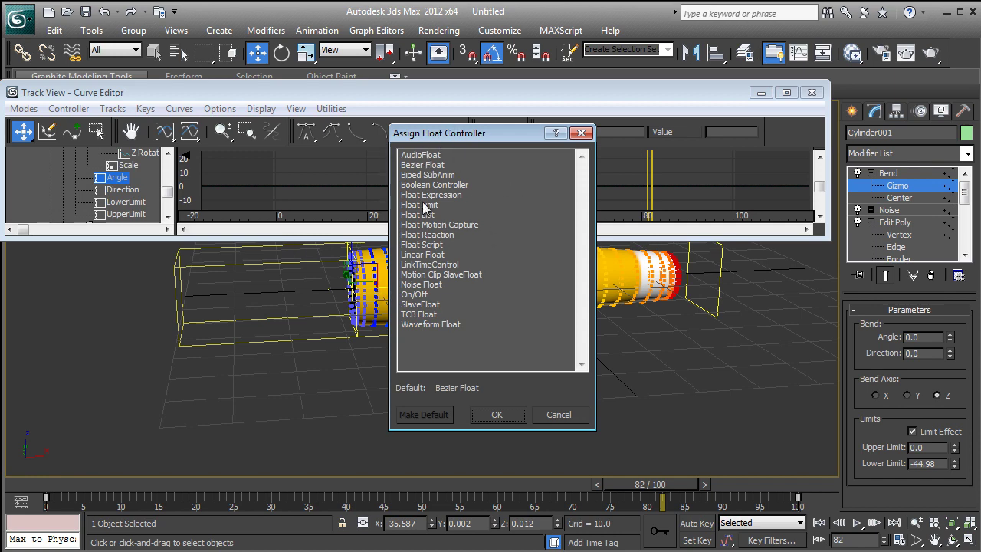
left_click(429, 286)
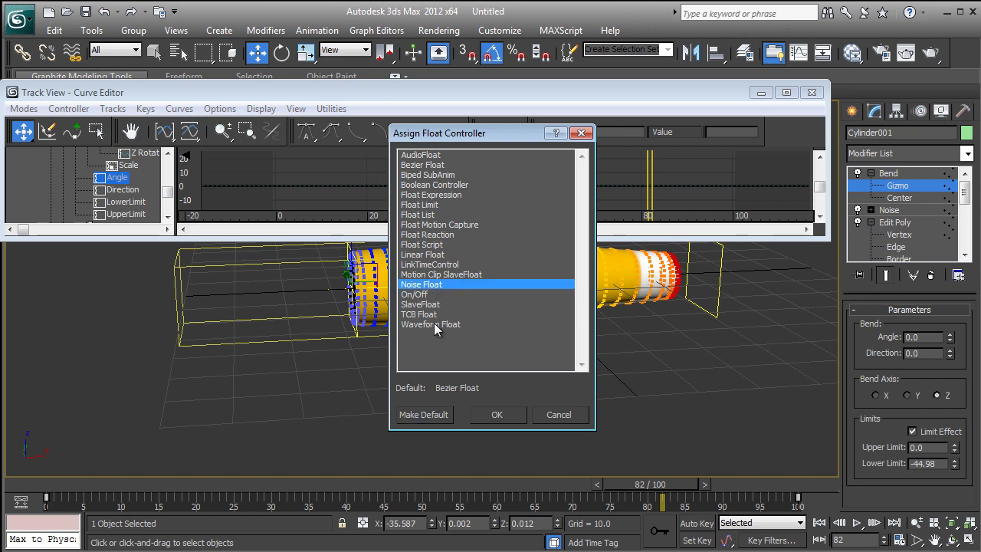
left_click(498, 414)
With the animation playing, set the Bend angle's noise controller to frequency 0.12 and strength 312.062.
left_click_drag(123, 162, 212, 159)
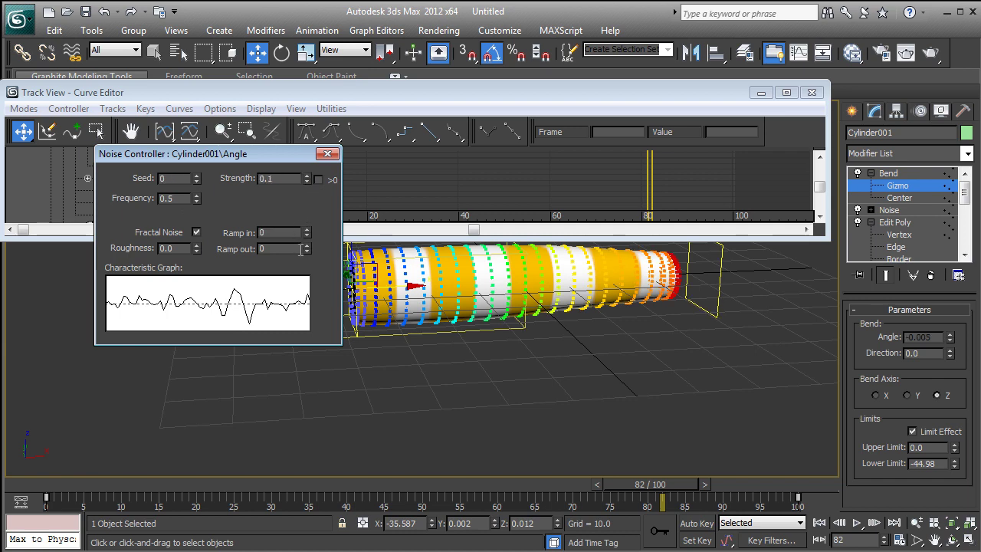
left_click(857, 522)
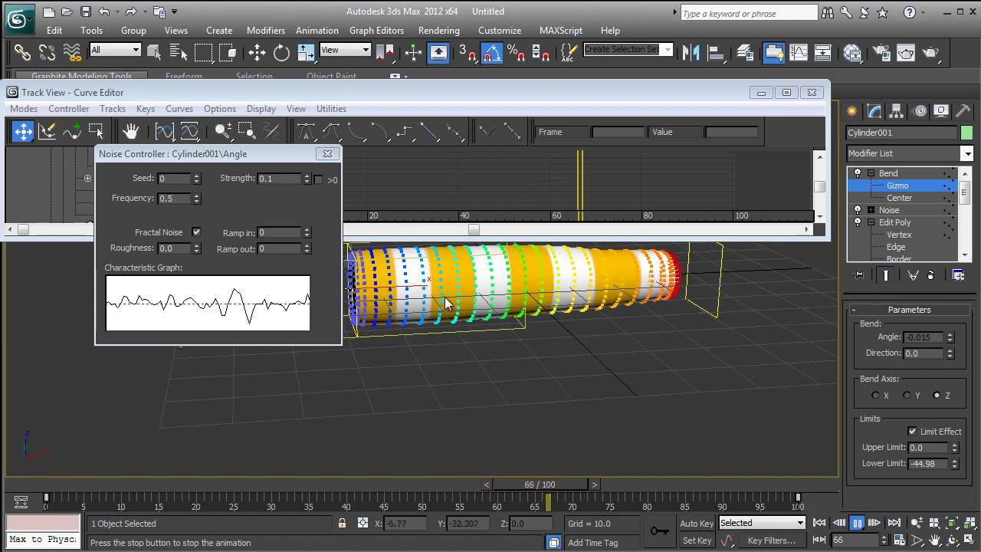
left_click_drag(196, 198, 193, 255)
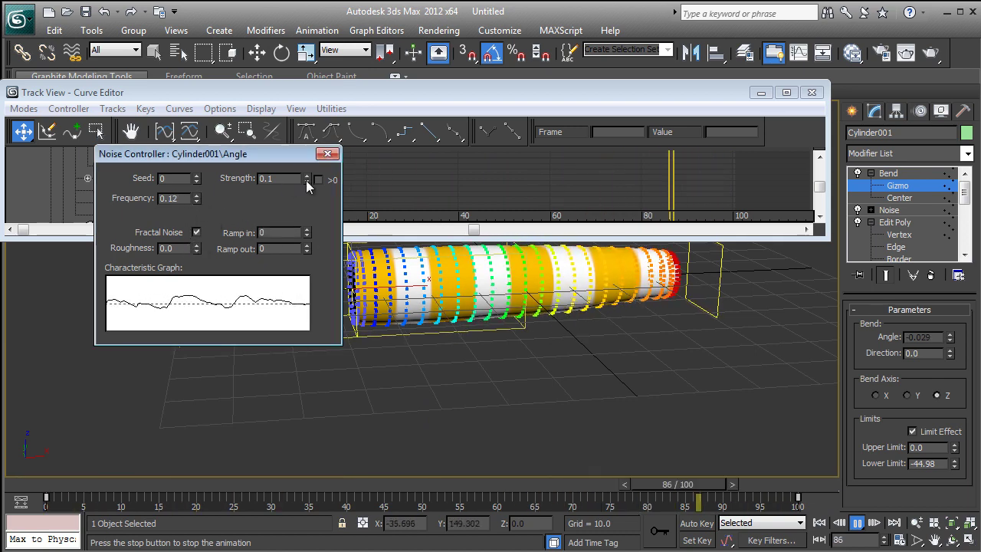
left_click_drag(307, 180, 359, 5)
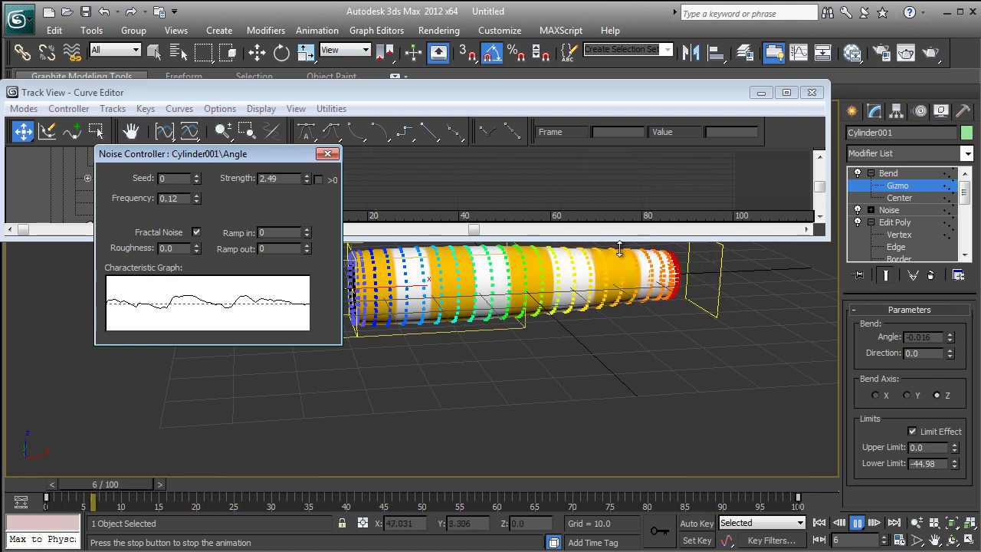
left_click_drag(306, 178, 357, 466)
left_click_drag(306, 178, 308, 108)
left_click_drag(307, 178, 309, 169)
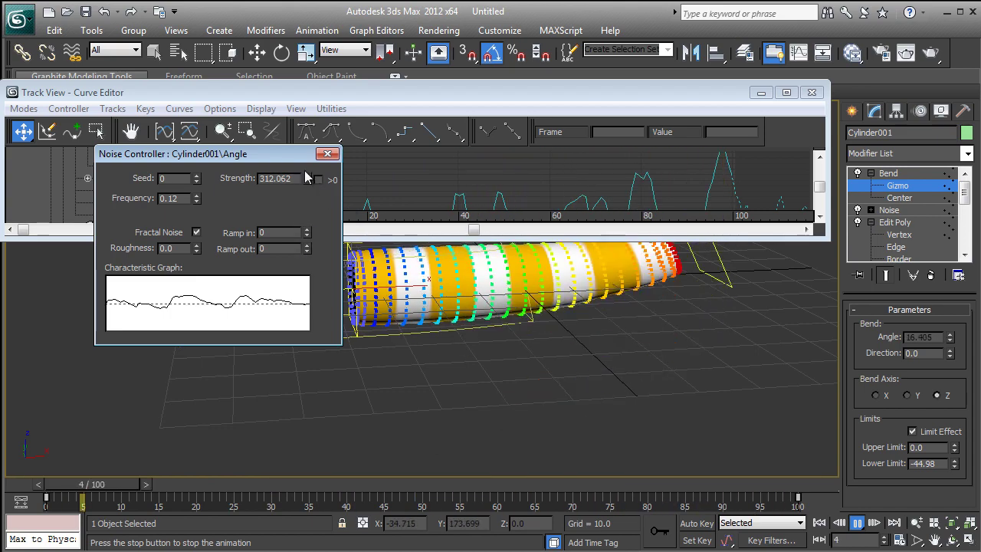
Set the Bend angle's noise controller to strength 123.445 and frequency 0.006, and close its settings and the Curve Editor.
left_click_drag(306, 178, 306, 252)
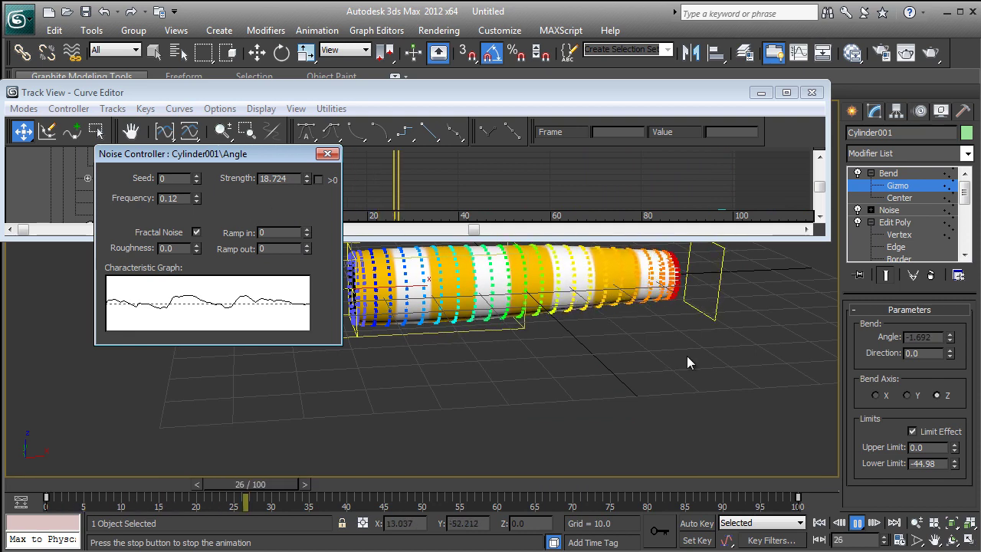
left_click_drag(196, 199, 195, 228)
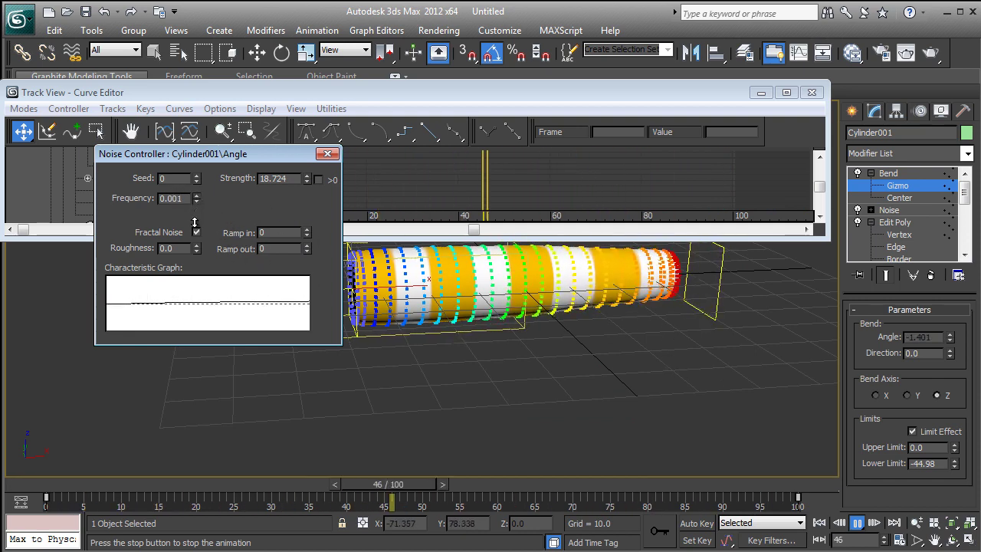
left_click(195, 231)
left_click_drag(306, 181, 310, 126)
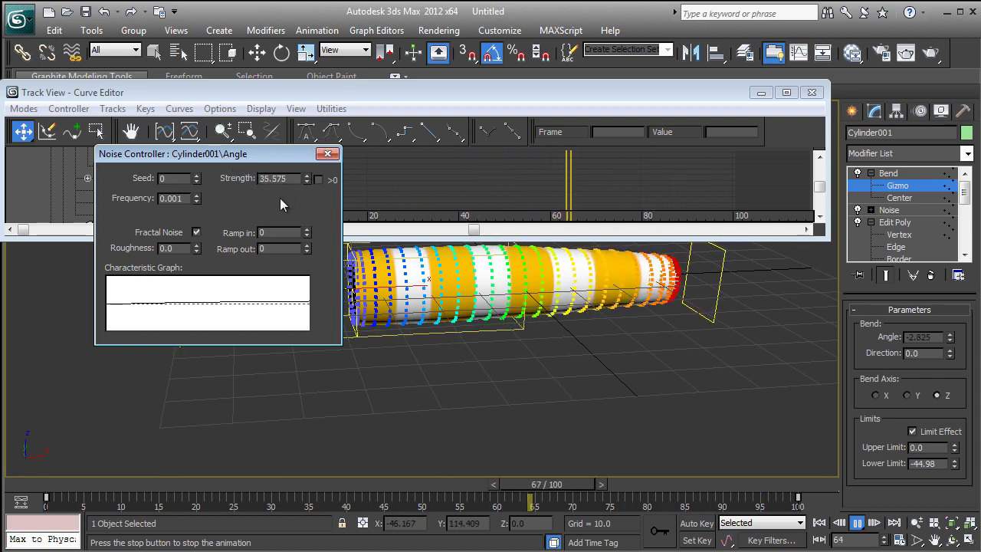
left_click_drag(306, 179, 361, 2)
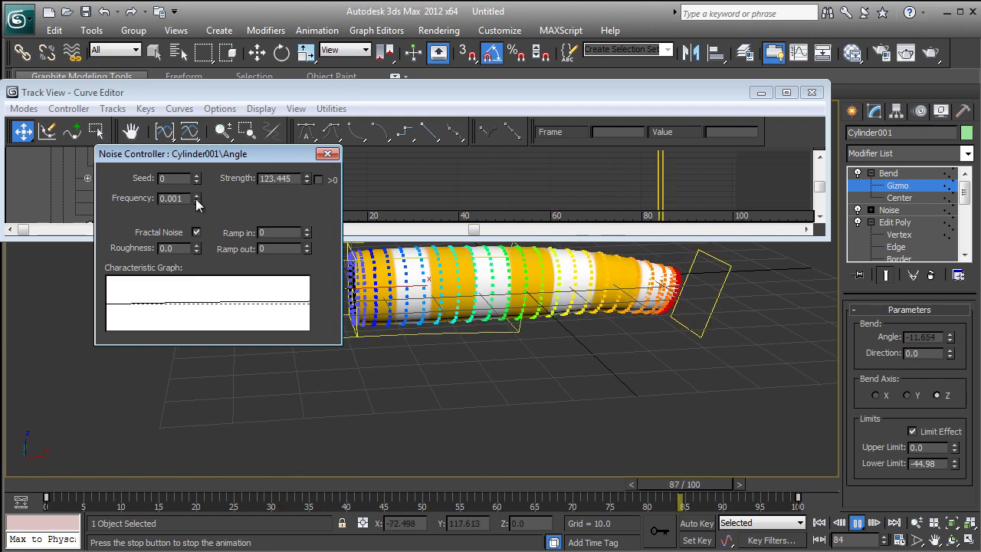
left_click_drag(196, 200, 196, 195)
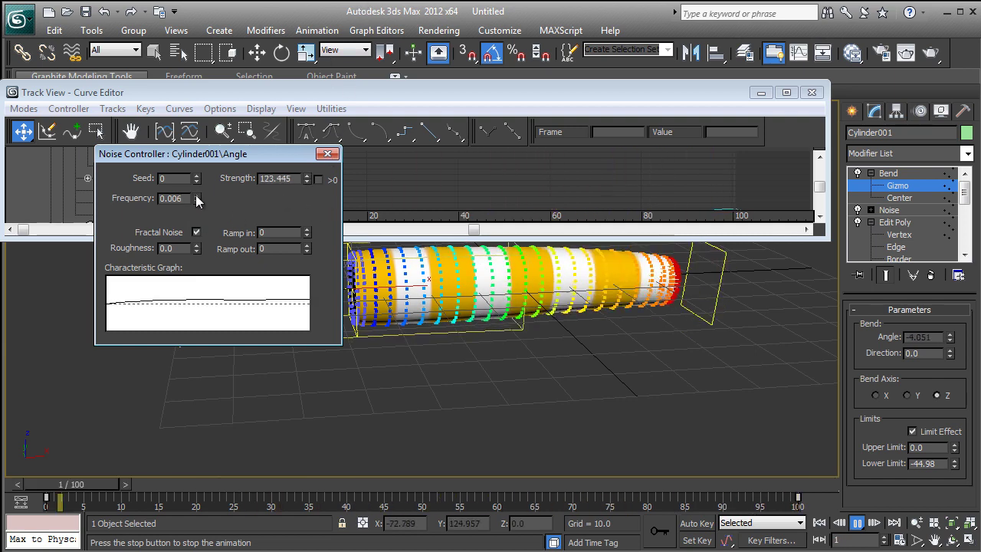
left_click(327, 153)
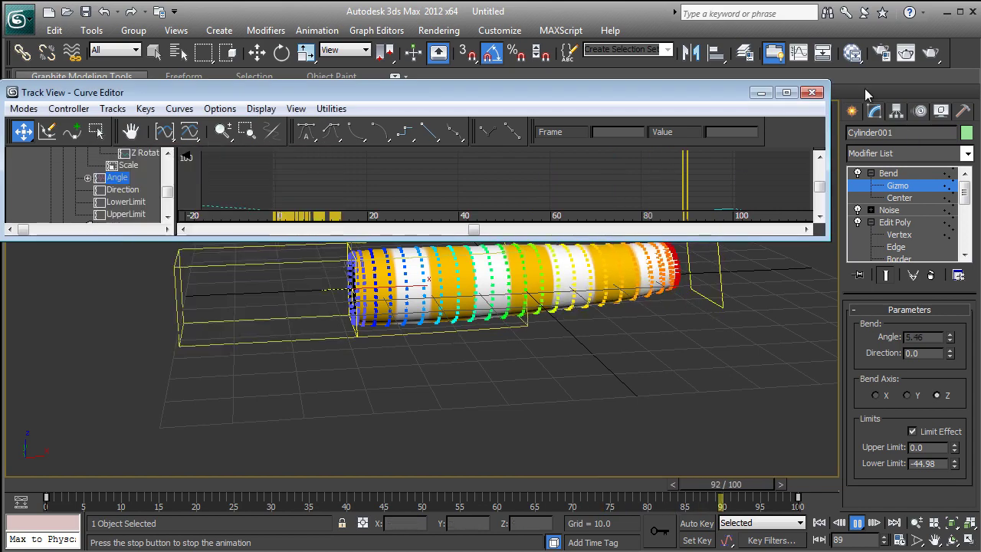
left_click(811, 91)
Leave the Bend's gizmo level and collapse the Bend and upper Edit Poly entries in the modifier stack.
middle_click_drag(524, 392, 529, 368)
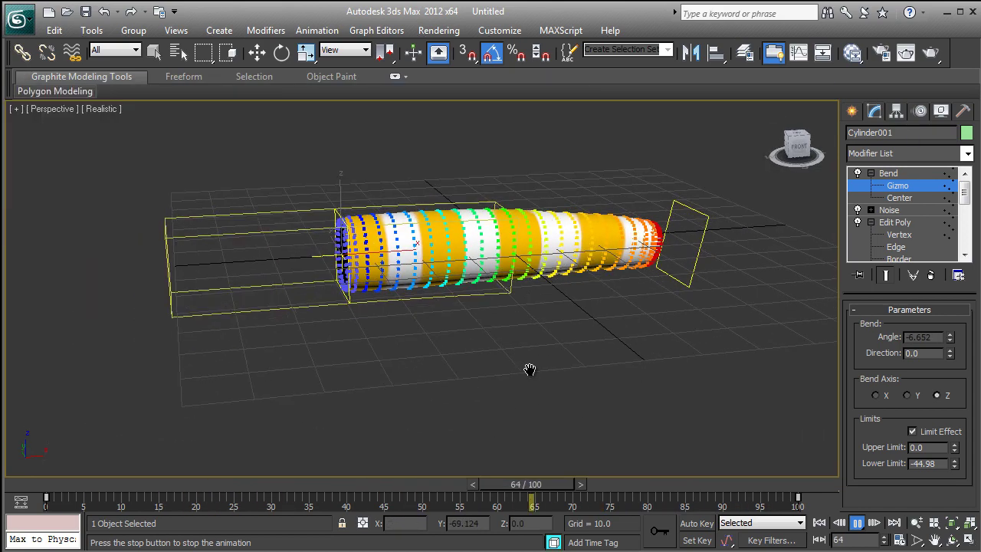
left_click(877, 174)
left_click(870, 173)
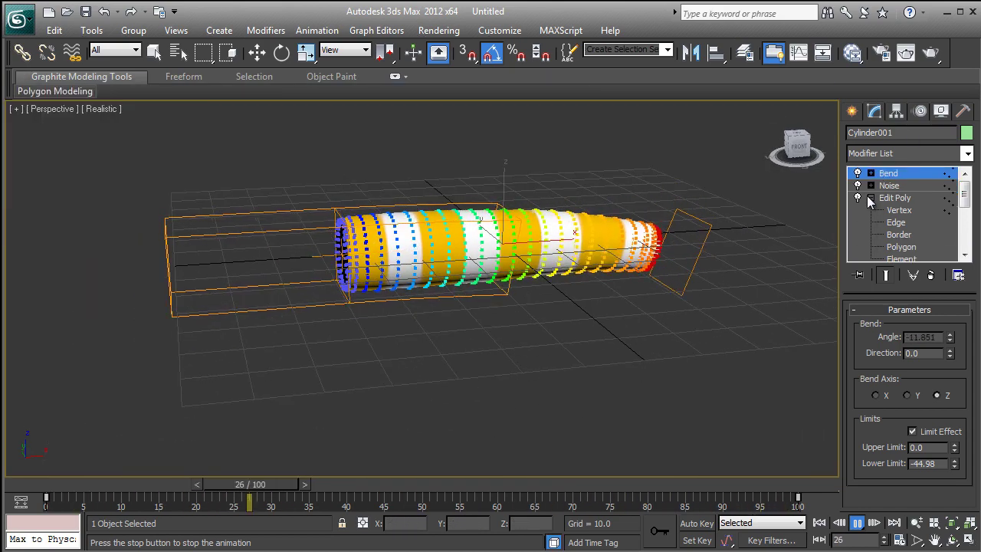
left_click(870, 198)
Examine the tube's noise-driven bending during playback from a distance, from several angles and close up.
scroll(688, 324, "down", 3)
middle_click_drag(642, 322, 586, 311)
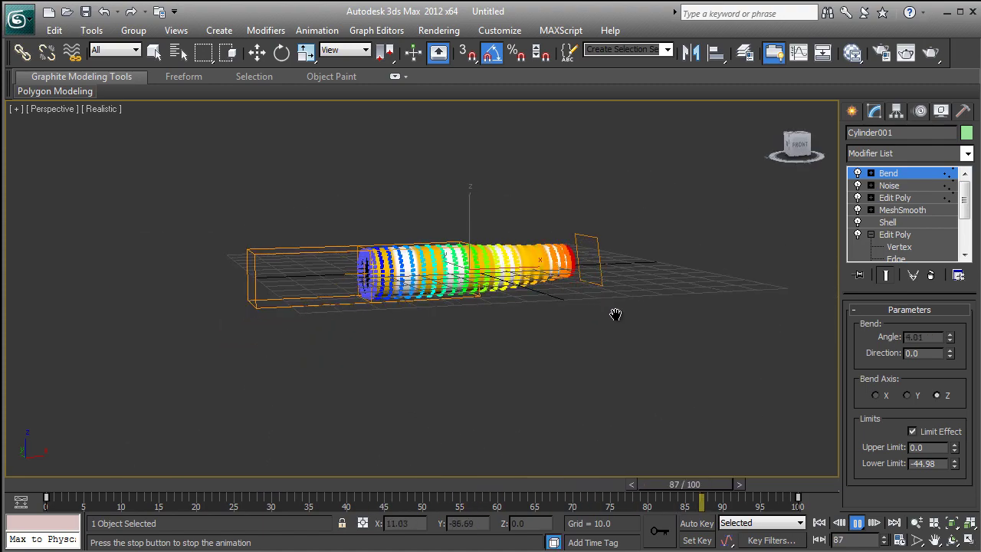
middle_click_drag(498, 236, 585, 235)
scroll(569, 250, "down", 7)
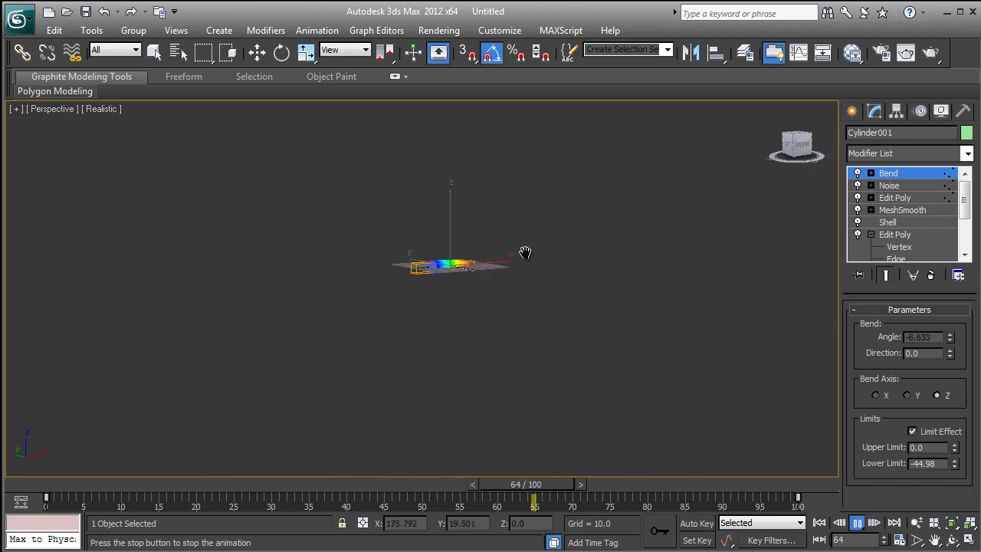
middle_click_drag(526, 253, 528, 243)
middle_click_drag(606, 289, 574, 286)
scroll(568, 284, "up", 4)
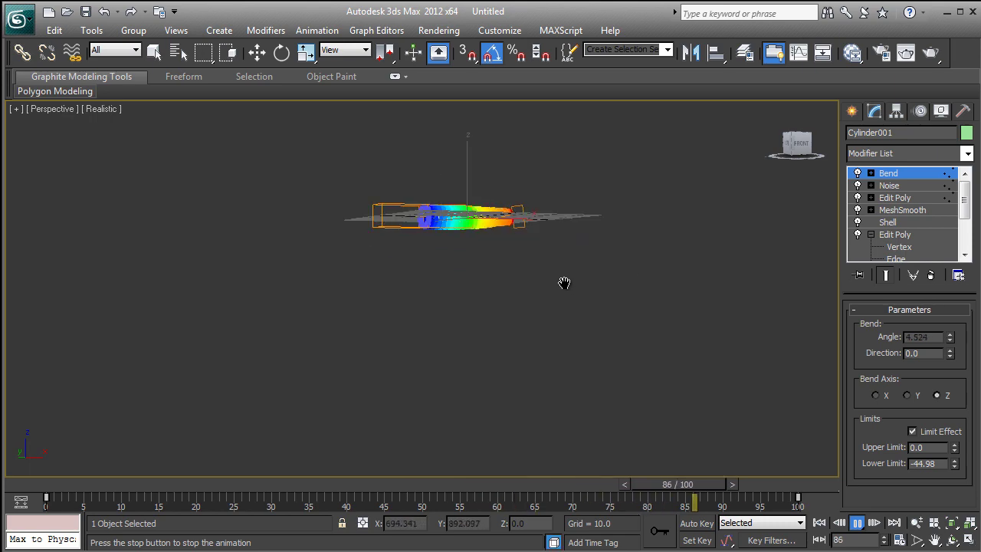
middle_click_drag(595, 234, 571, 322)
scroll(572, 322, "up", 4)
middle_click_drag(526, 344, 549, 313)
scroll(550, 314, "up", 4)
middle_click_drag(693, 237, 679, 210)
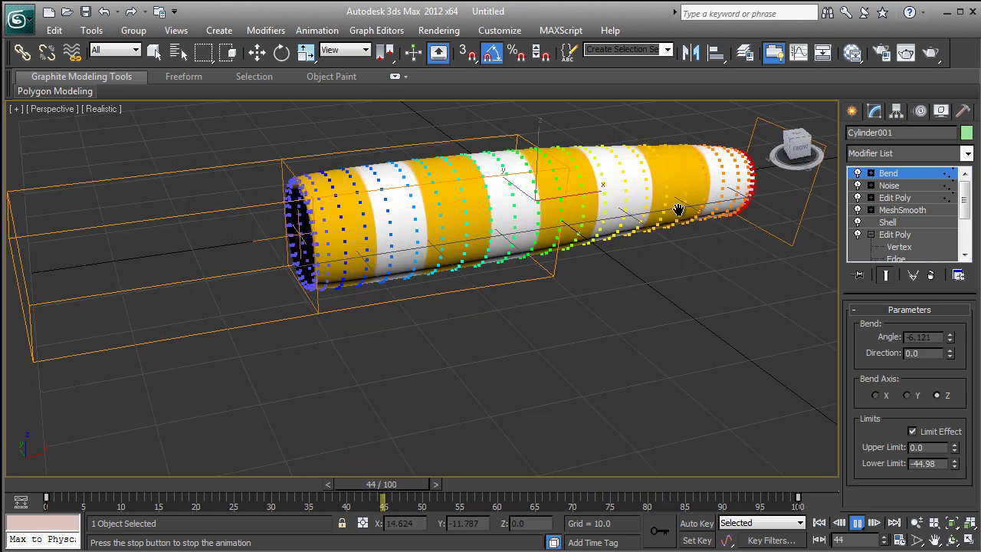
Look through the available modifiers and expand the Bend modifier's sub-objects in the stack.
left_click(898, 156)
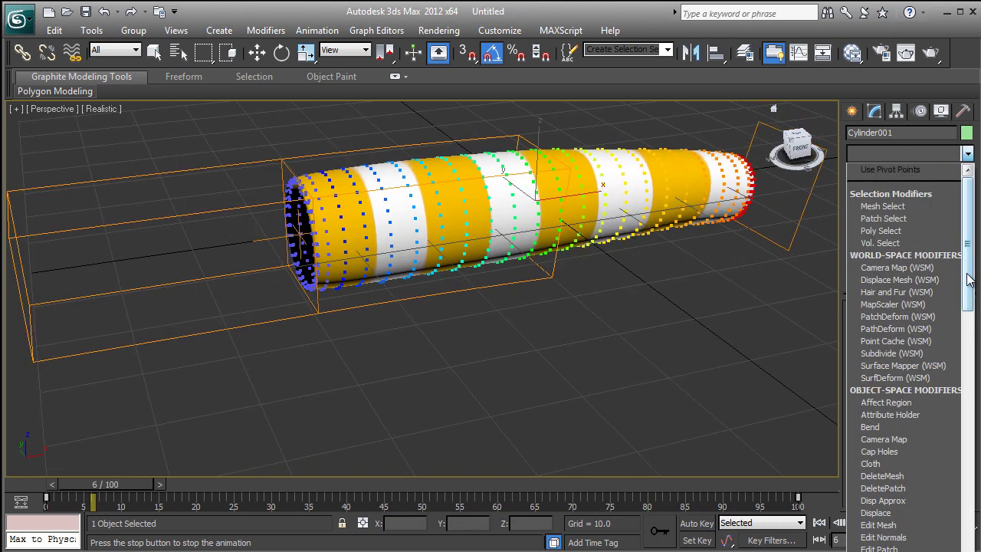
left_click(874, 157)
left_click(870, 173)
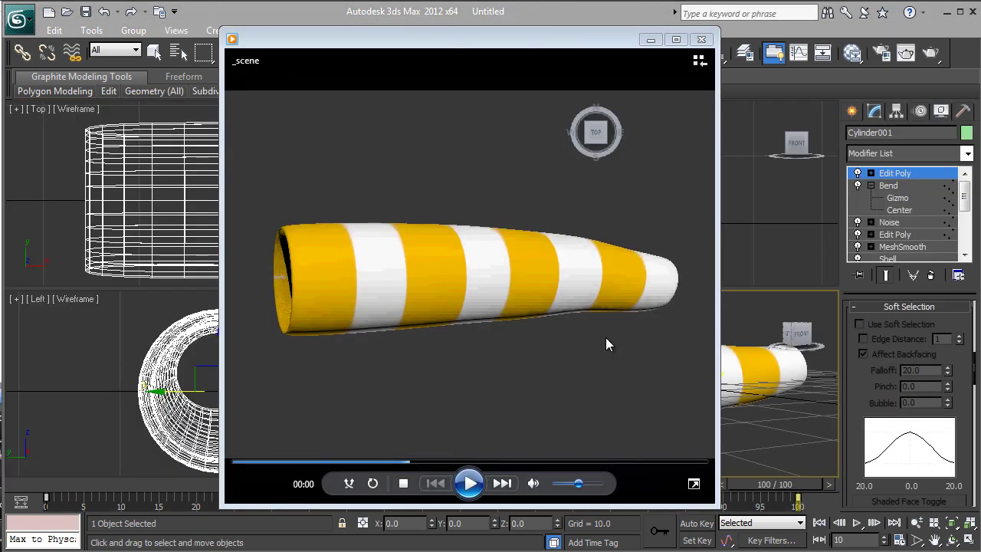
Play the _scene preview video of the tube in the media player with repeat turned on.
left_click(470, 483)
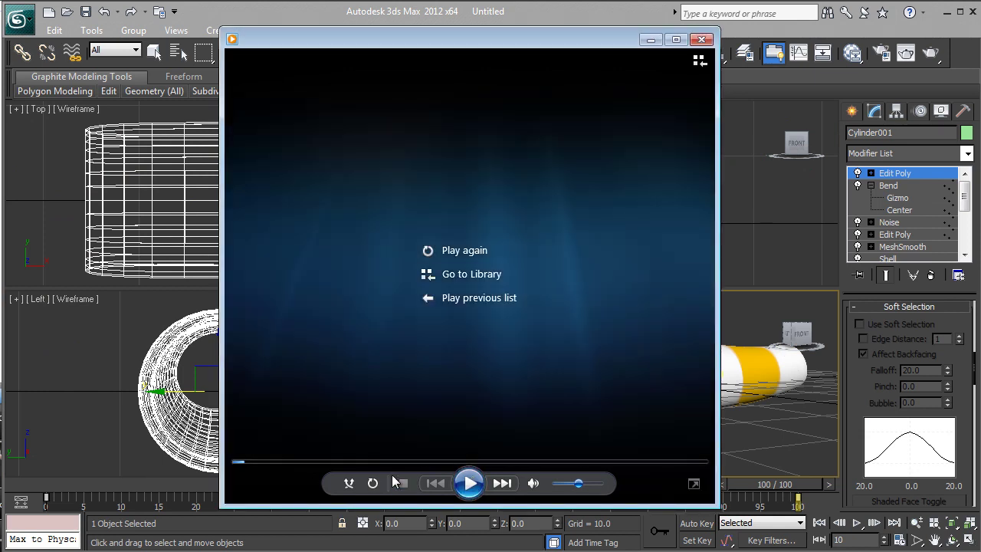
left_click(373, 482)
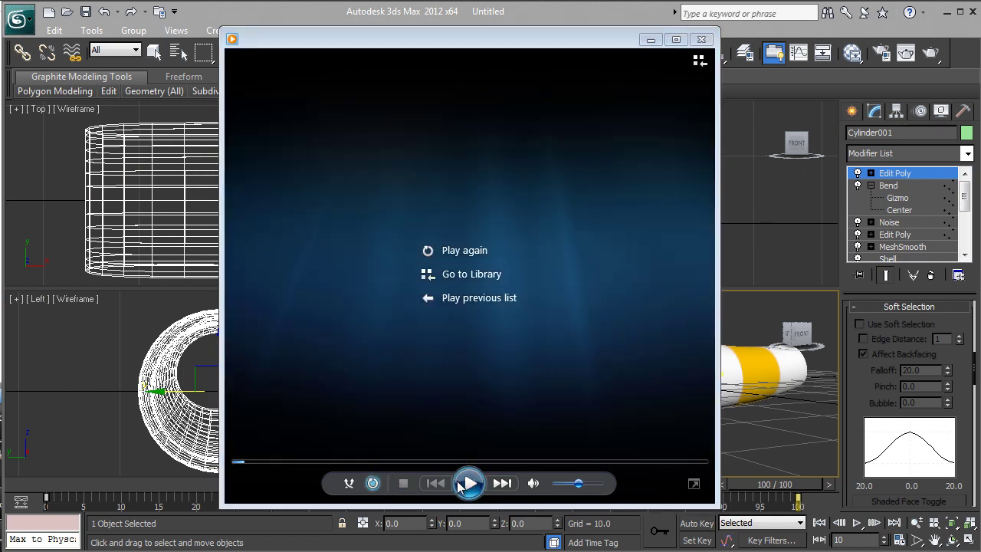
left_click(460, 482)
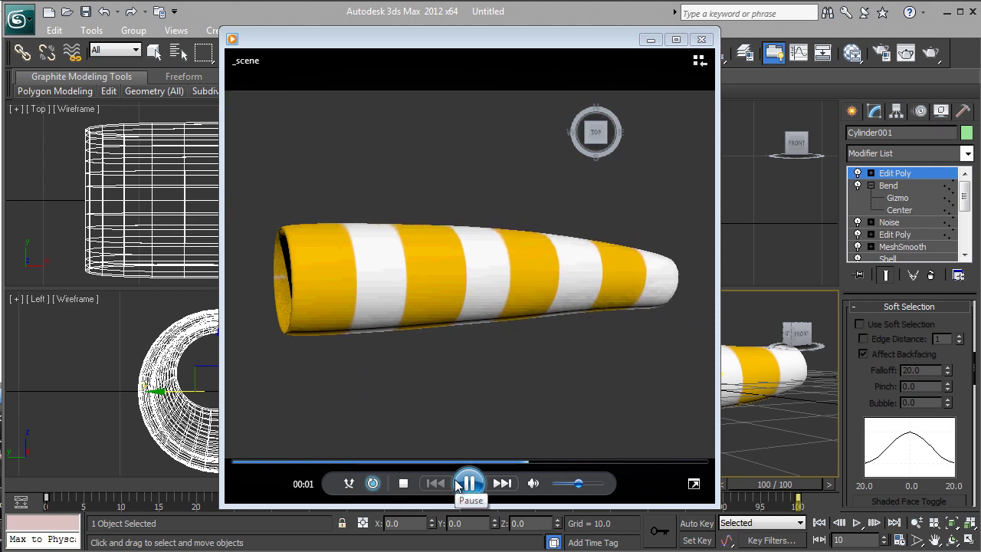